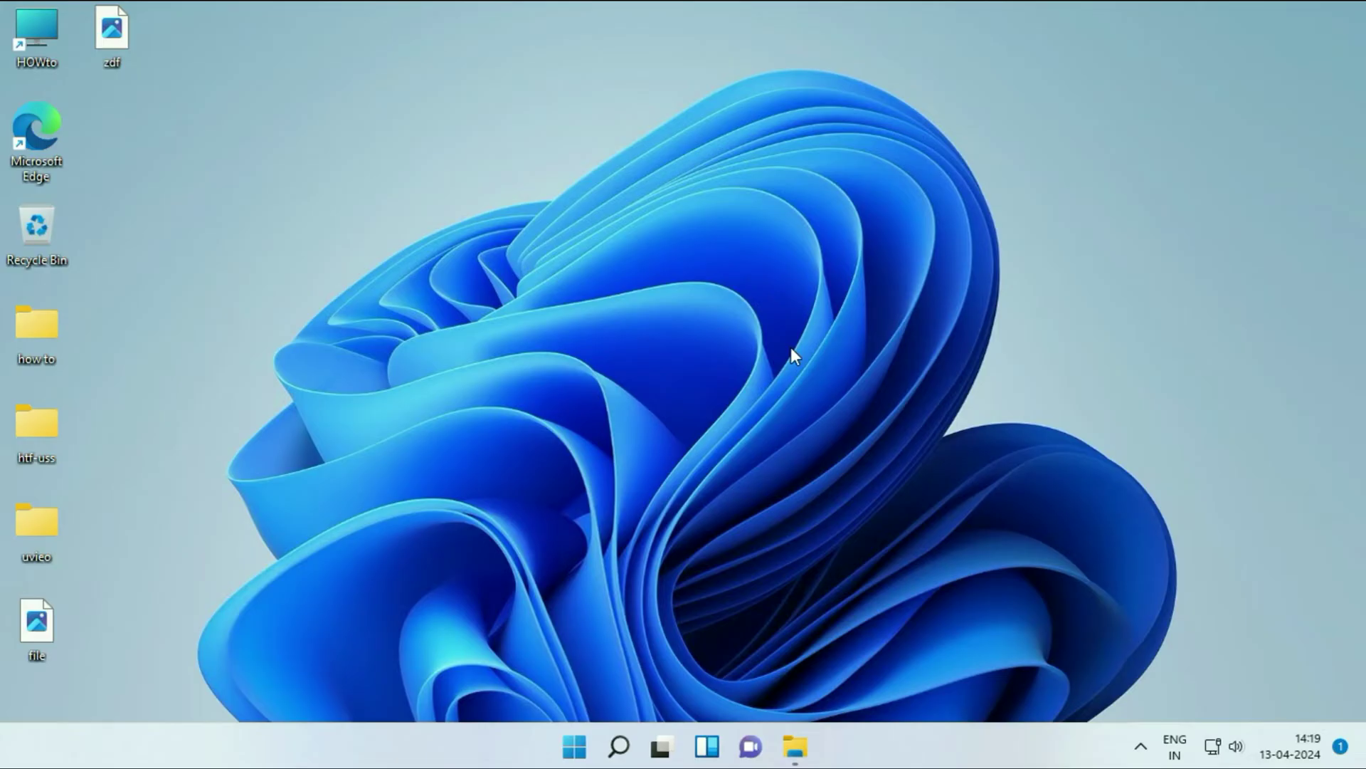
Step: Open File Explorer's This PC view, which lists drives C:, D: and E:
click(795, 746)
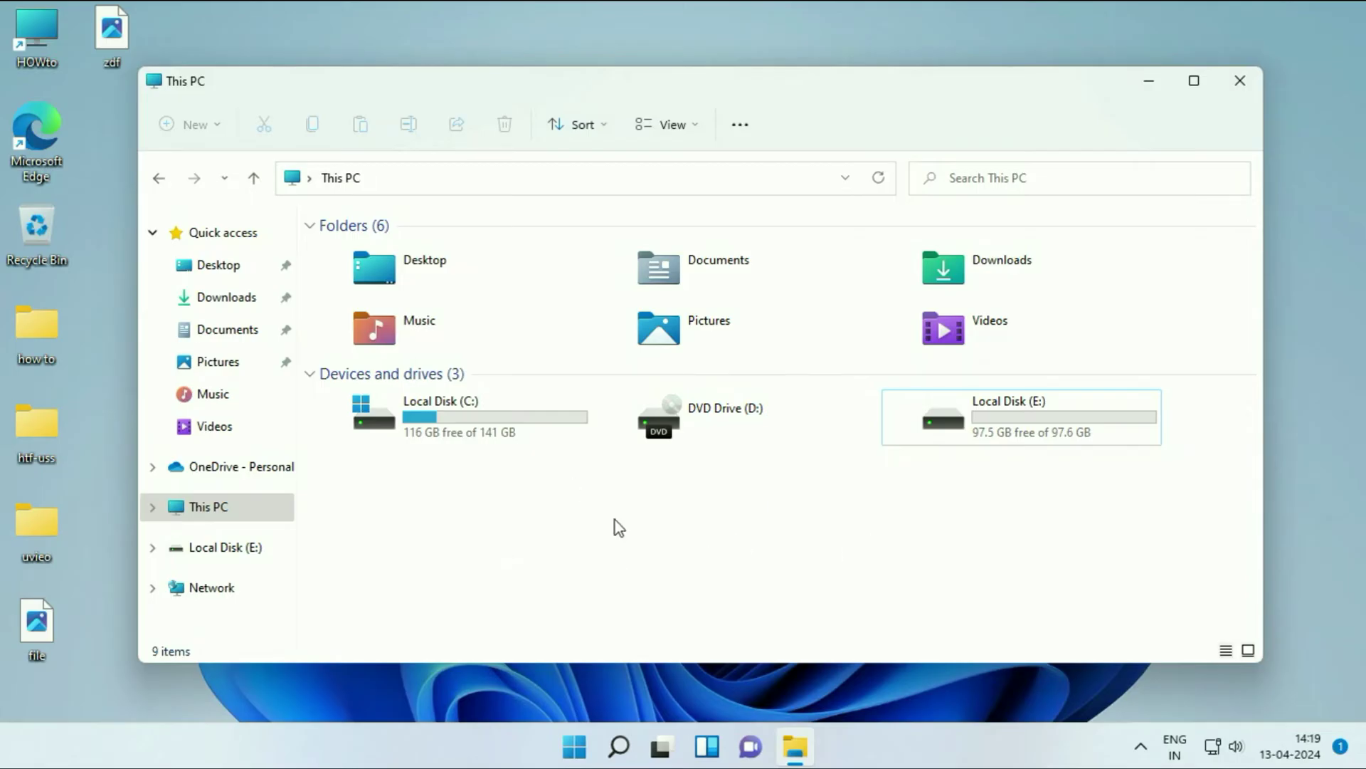
Step: Launch Disk Management from the Start right-click menu and select the 7.45 GB Disk 1 partition
right_click(571, 749)
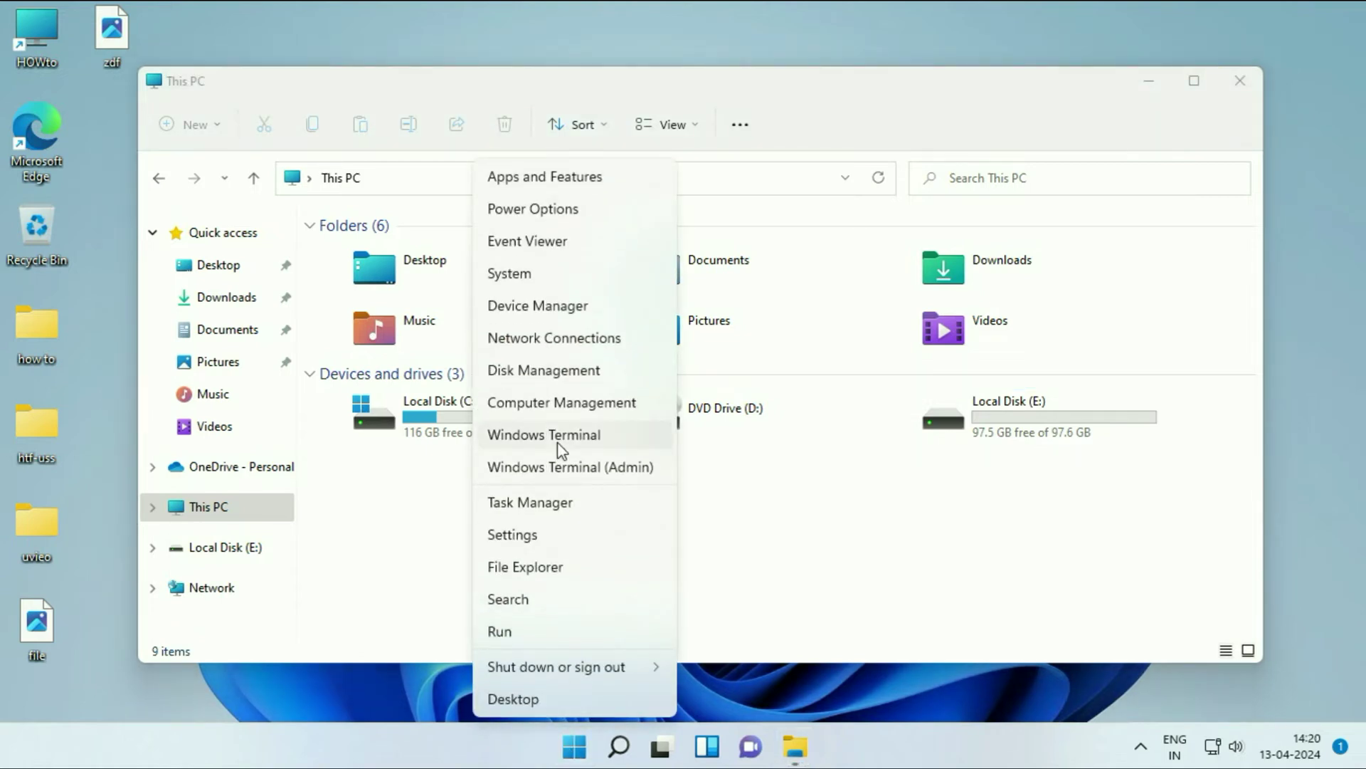
click(588, 384)
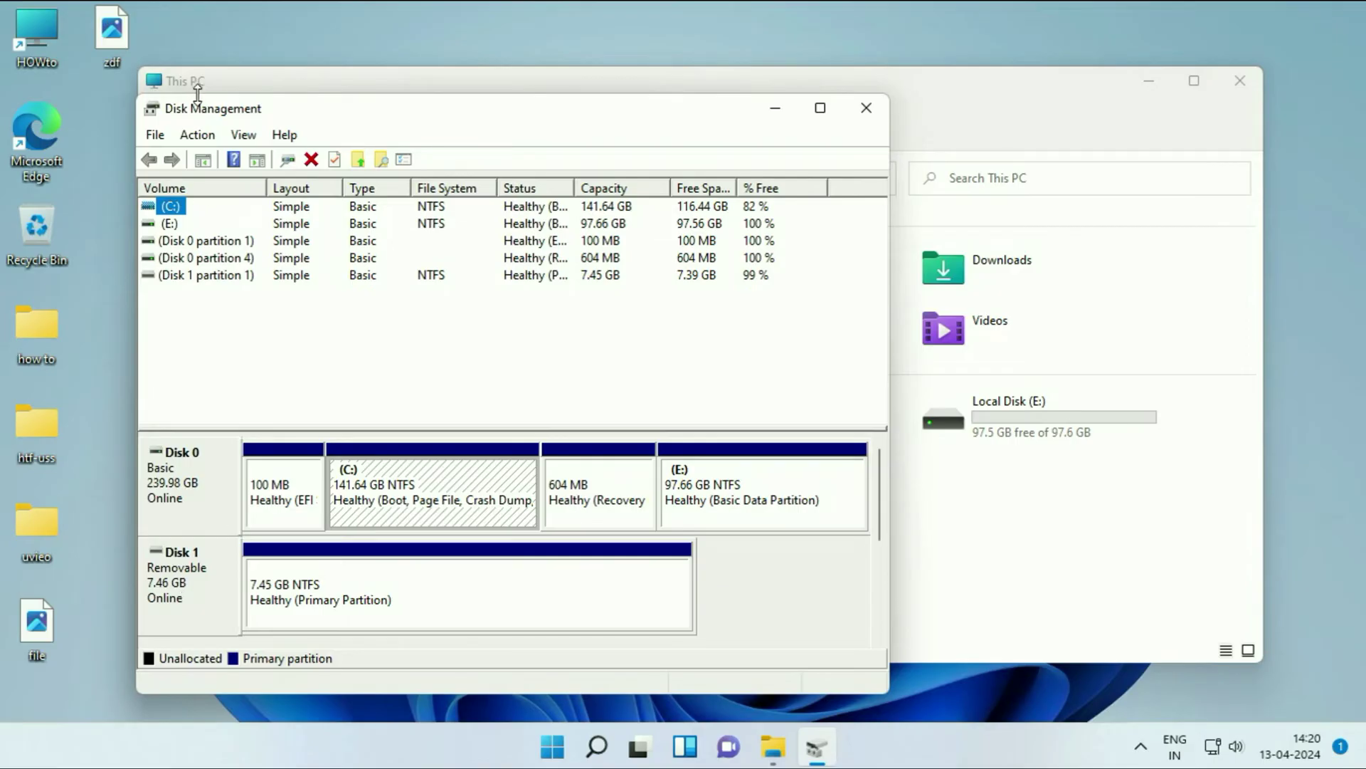
click(1062, 571)
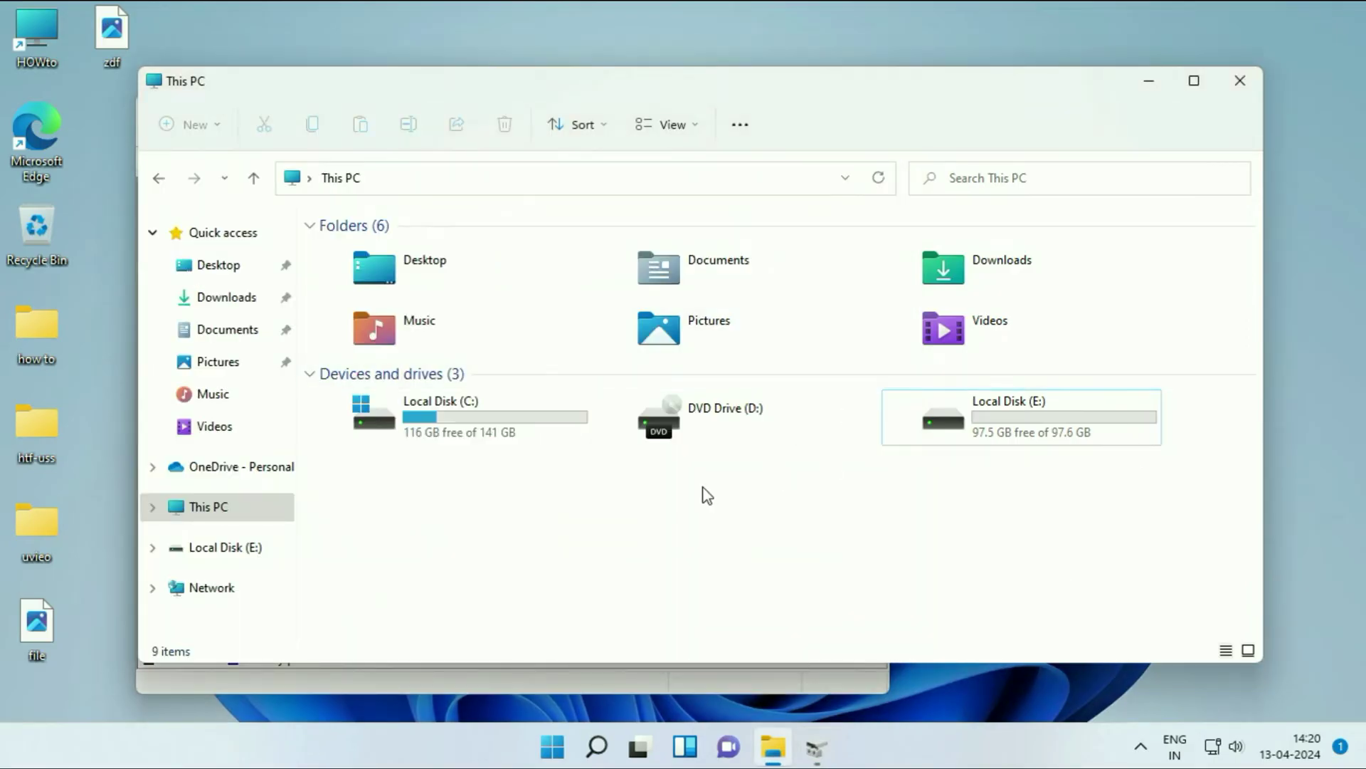
click(820, 751)
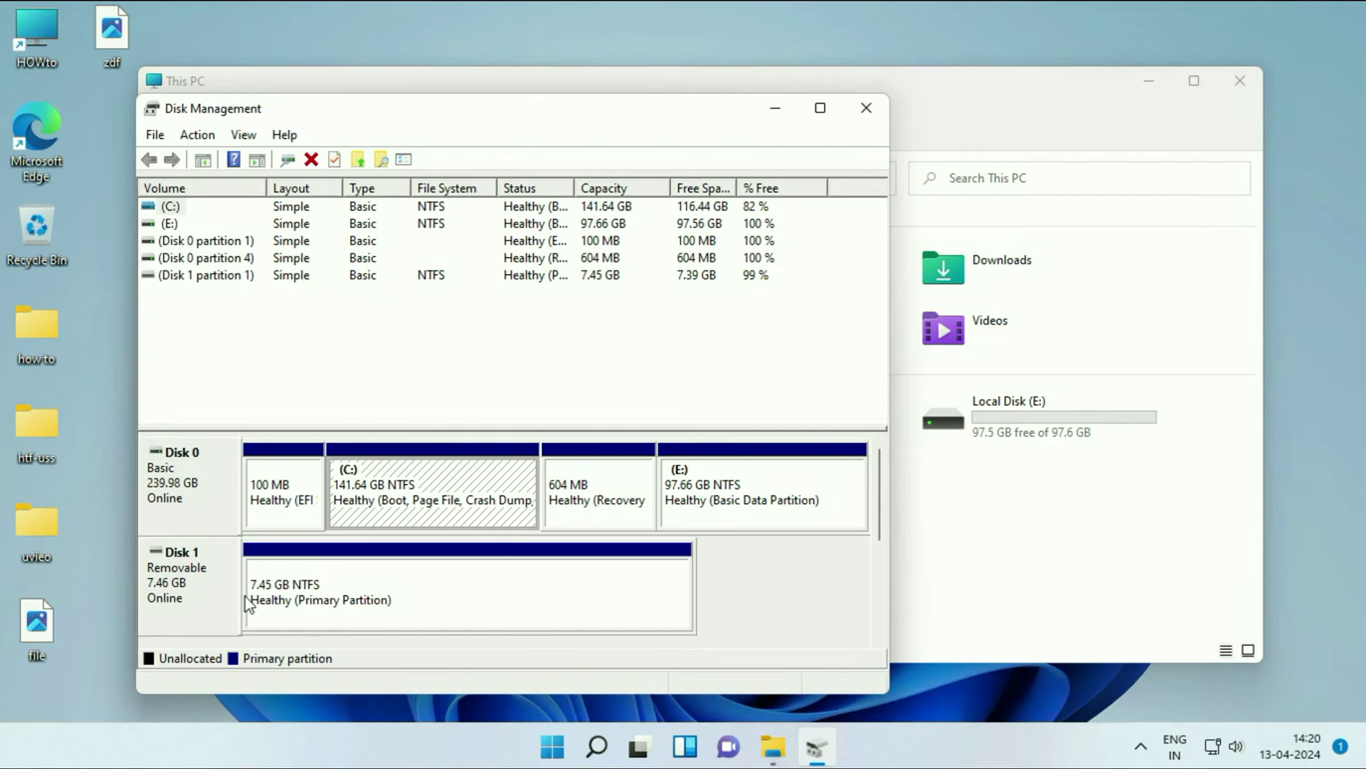
click(287, 587)
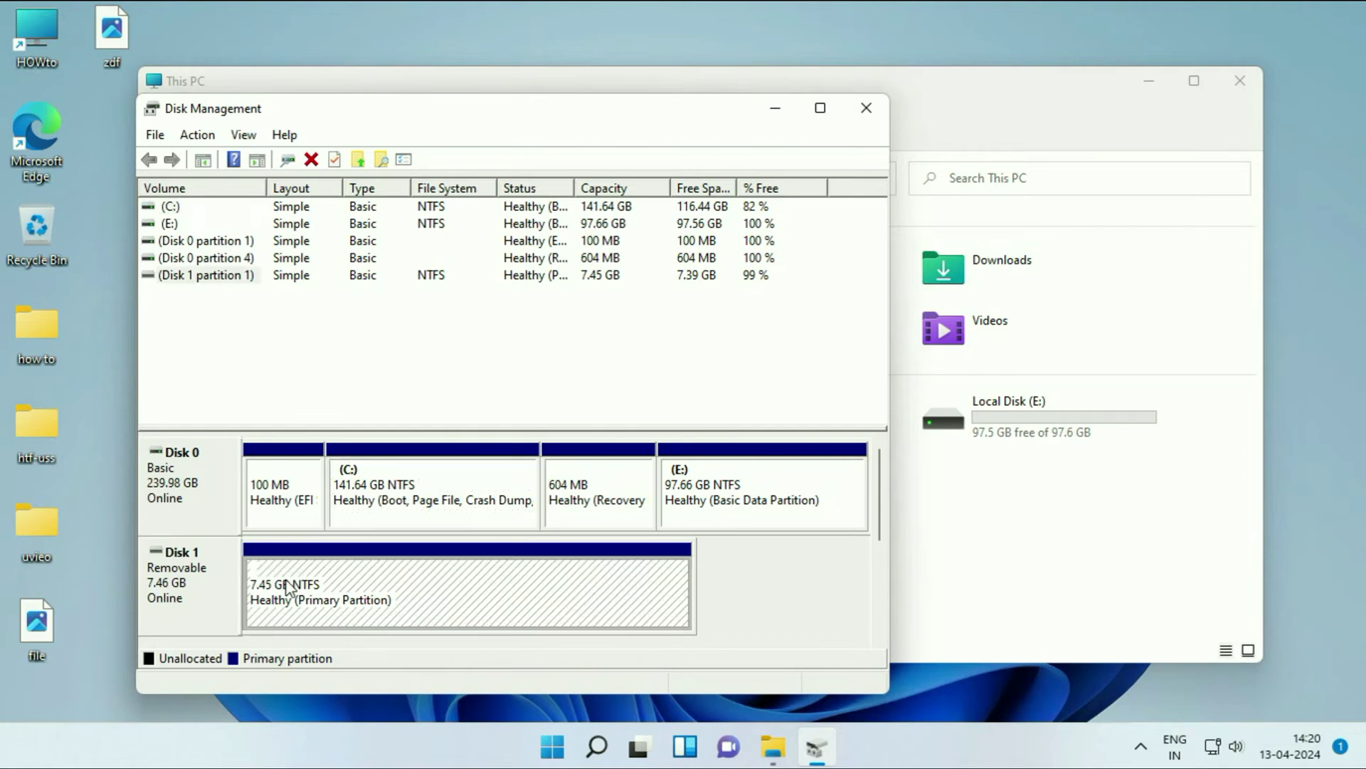
Step: Add drive letter G to the Disk 1 partition through Change Drive Letter and Paths
right_click(287, 588)
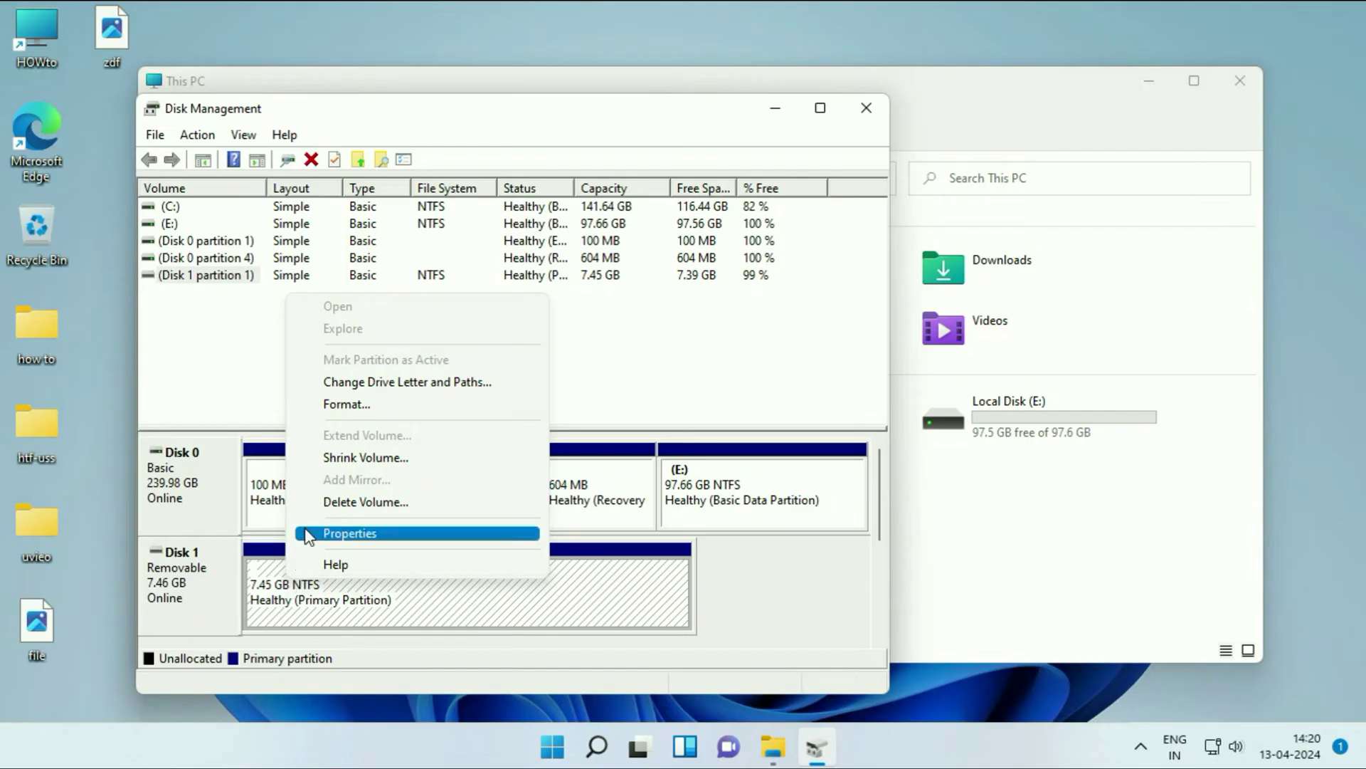
click(431, 385)
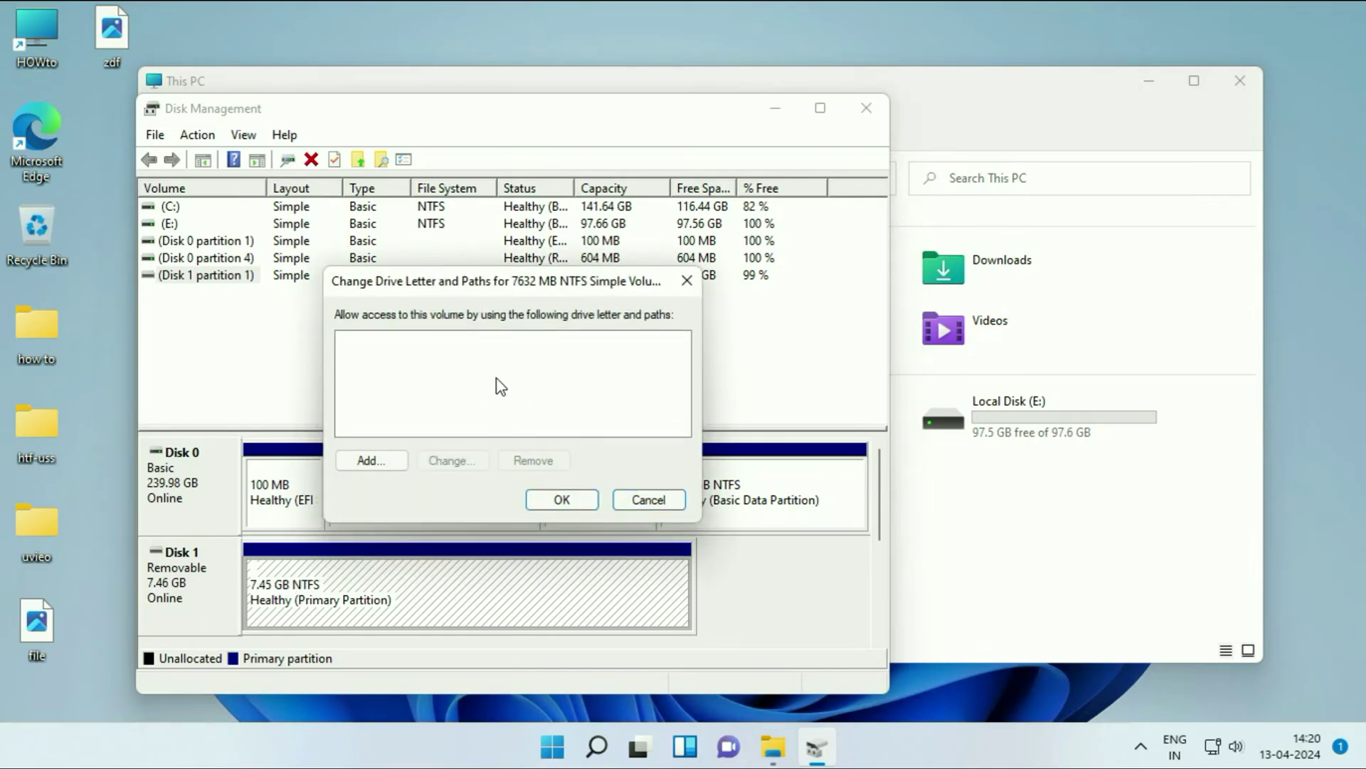
click(374, 462)
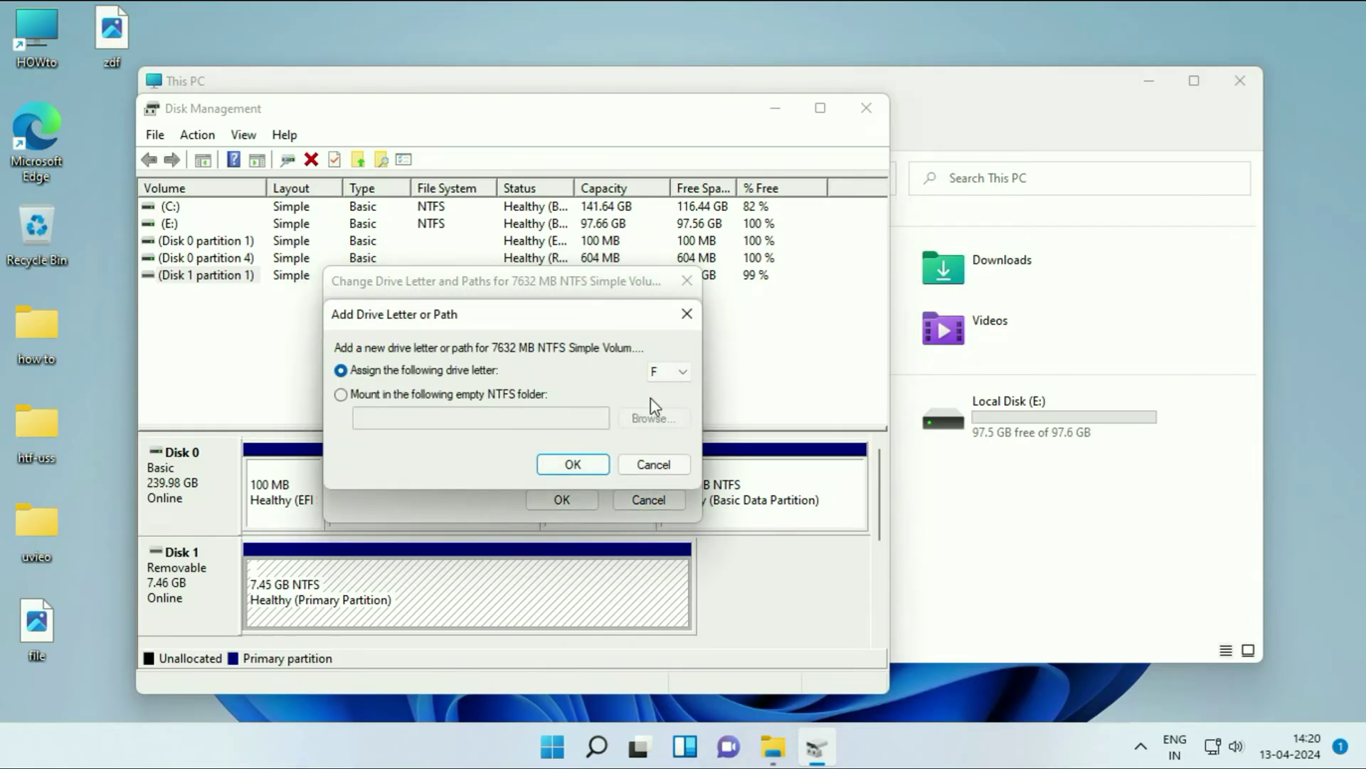
click(682, 375)
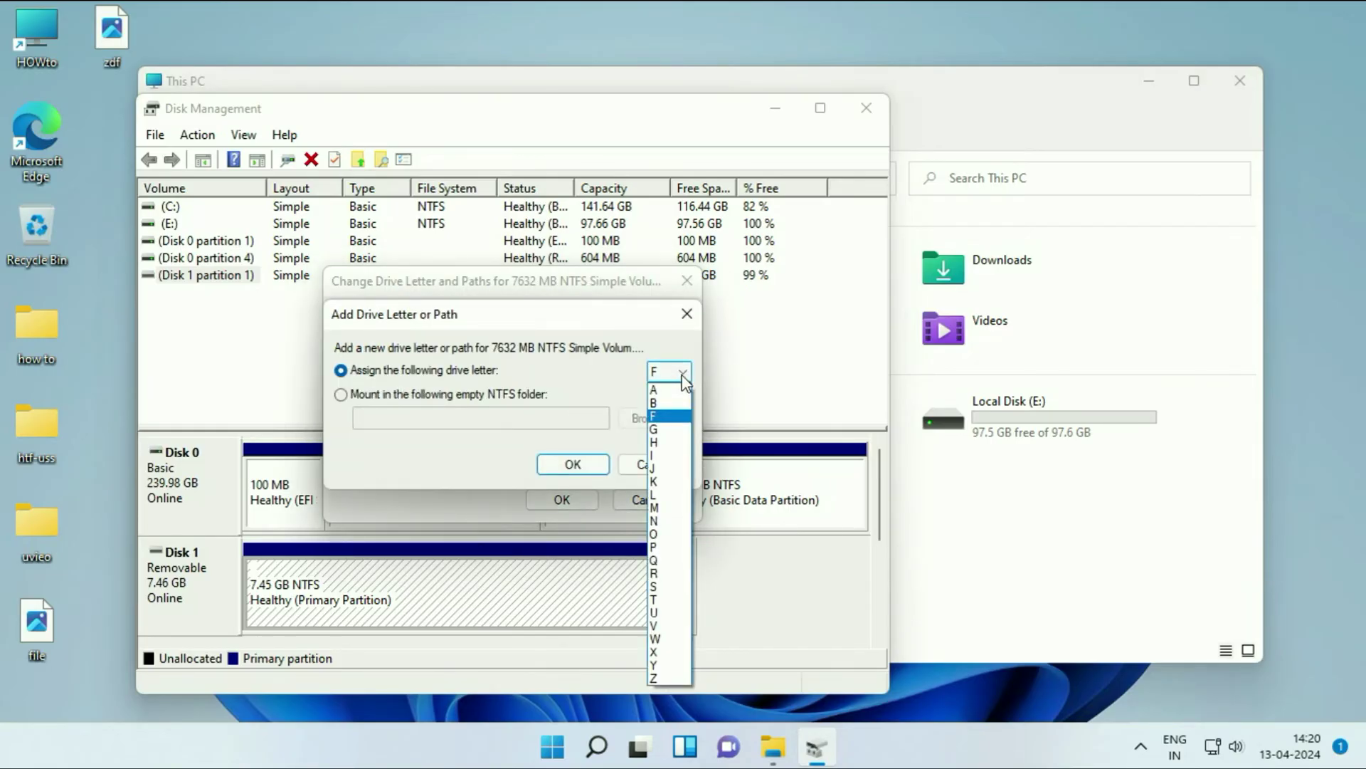
click(665, 430)
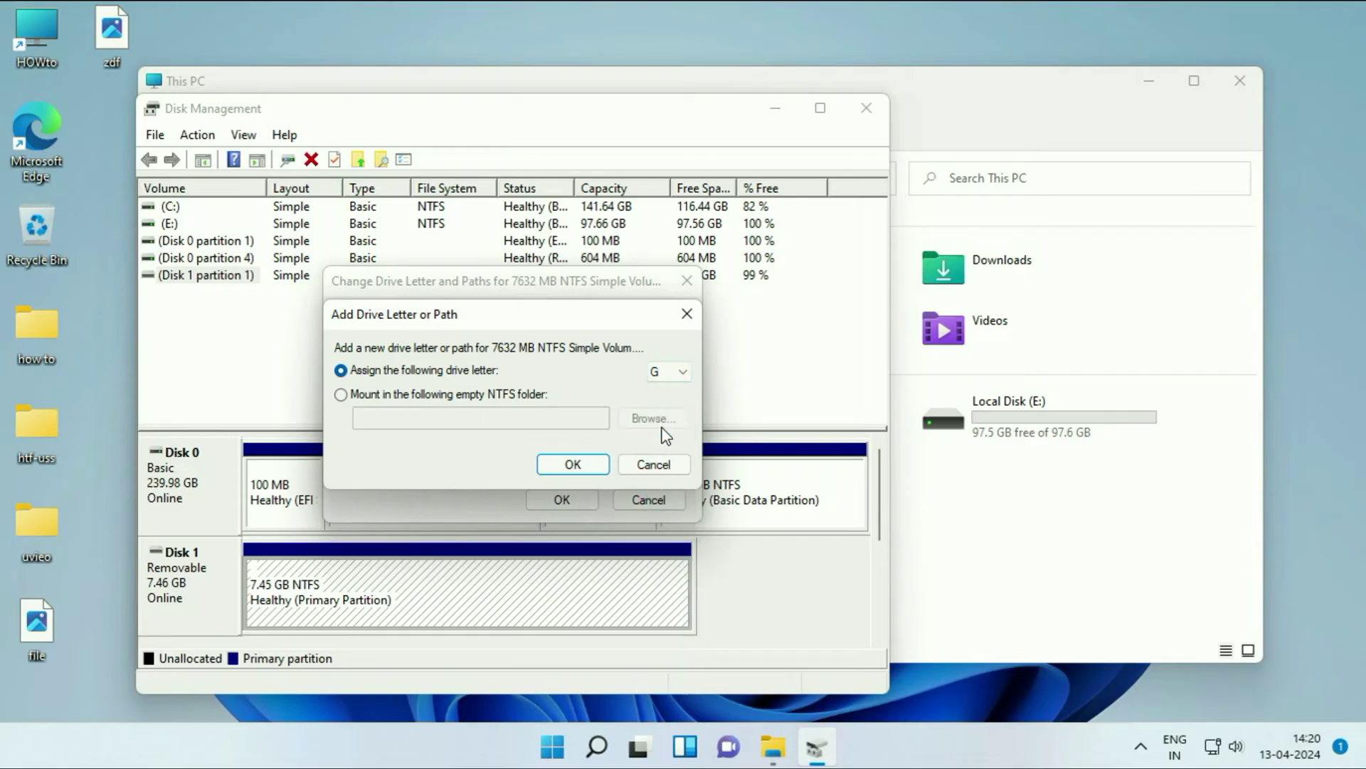
click(589, 464)
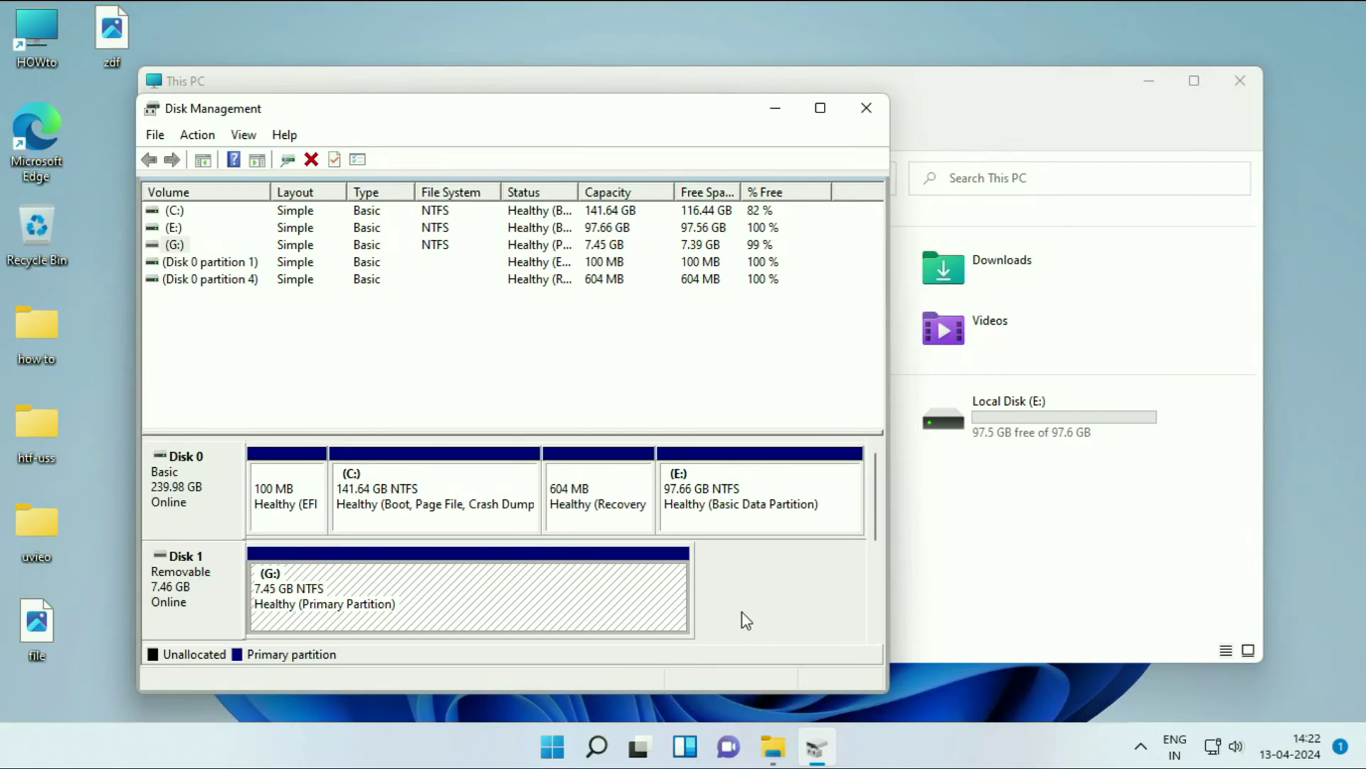
Step: Open USB Drive (G:) to view its contents, then go back to This PC
click(1034, 577)
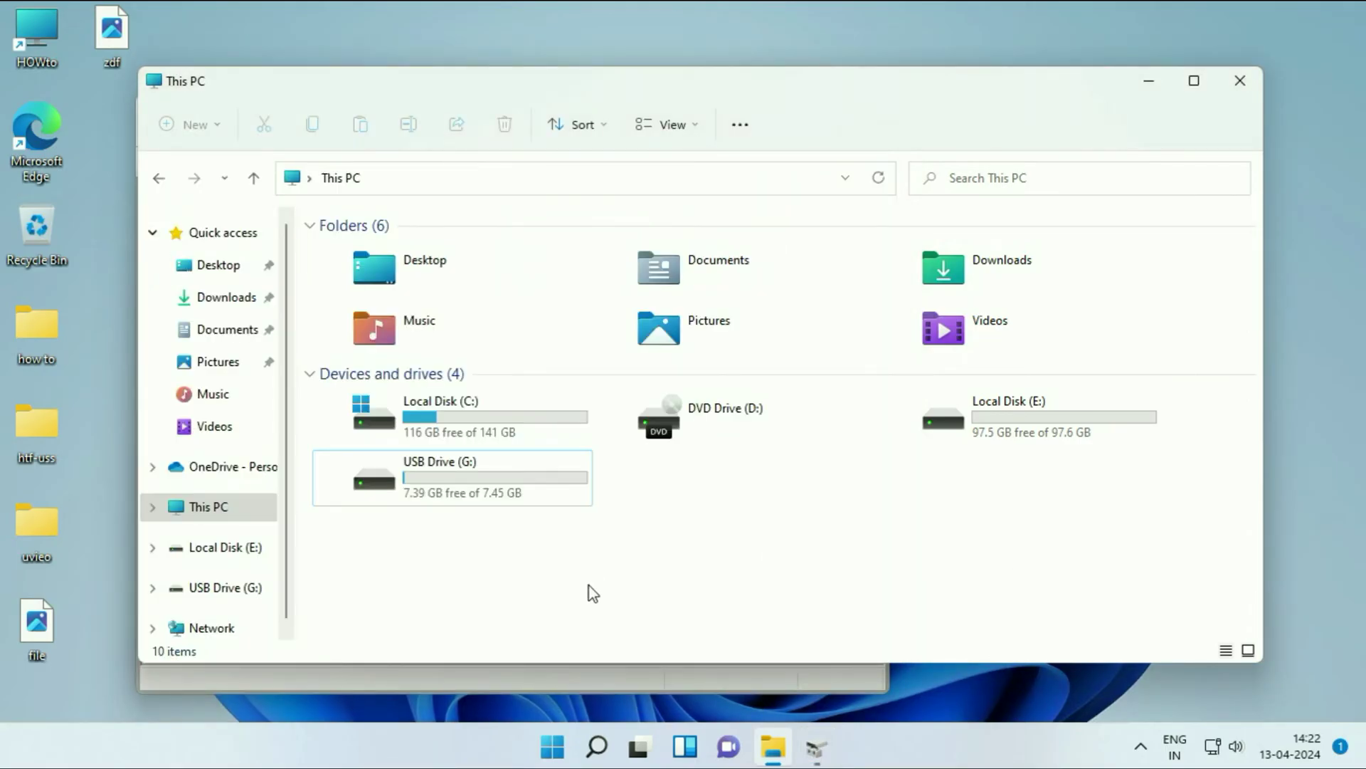
double_click(476, 496)
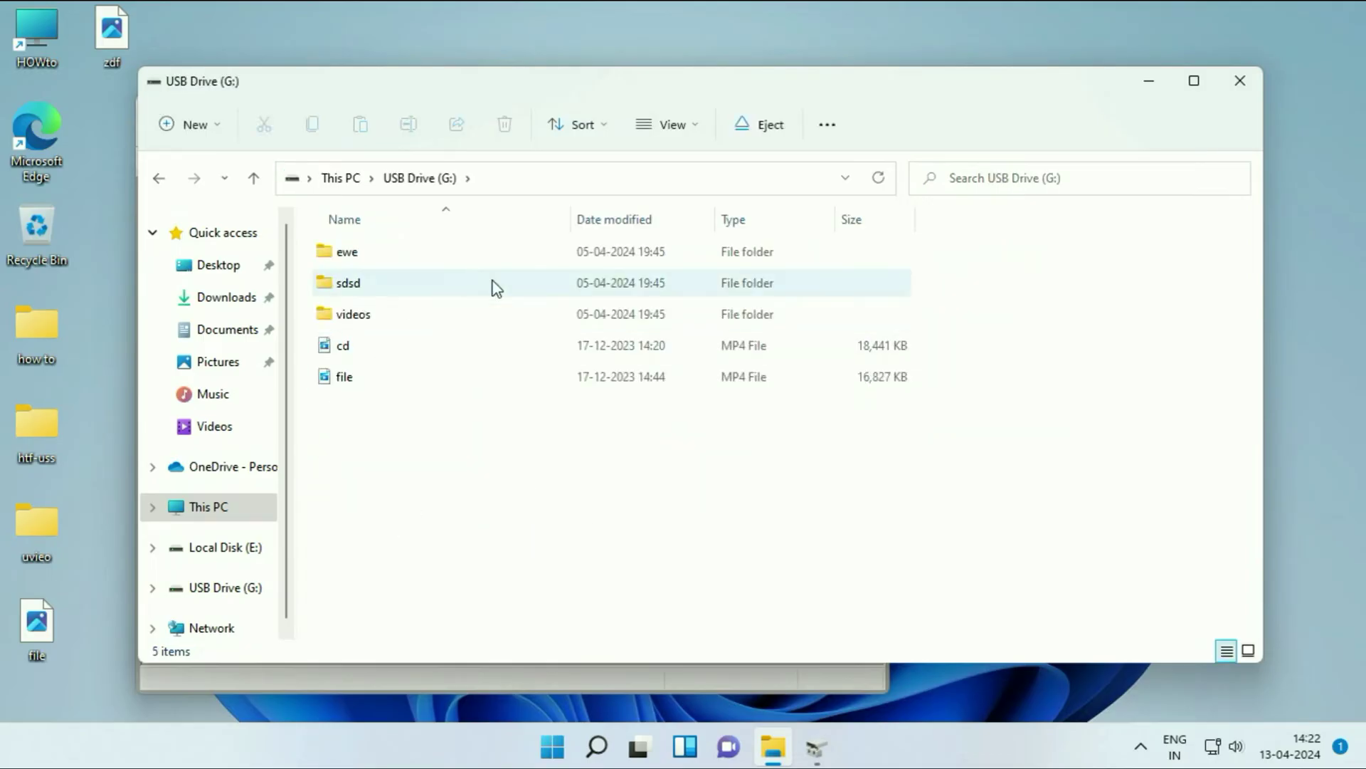
click(254, 178)
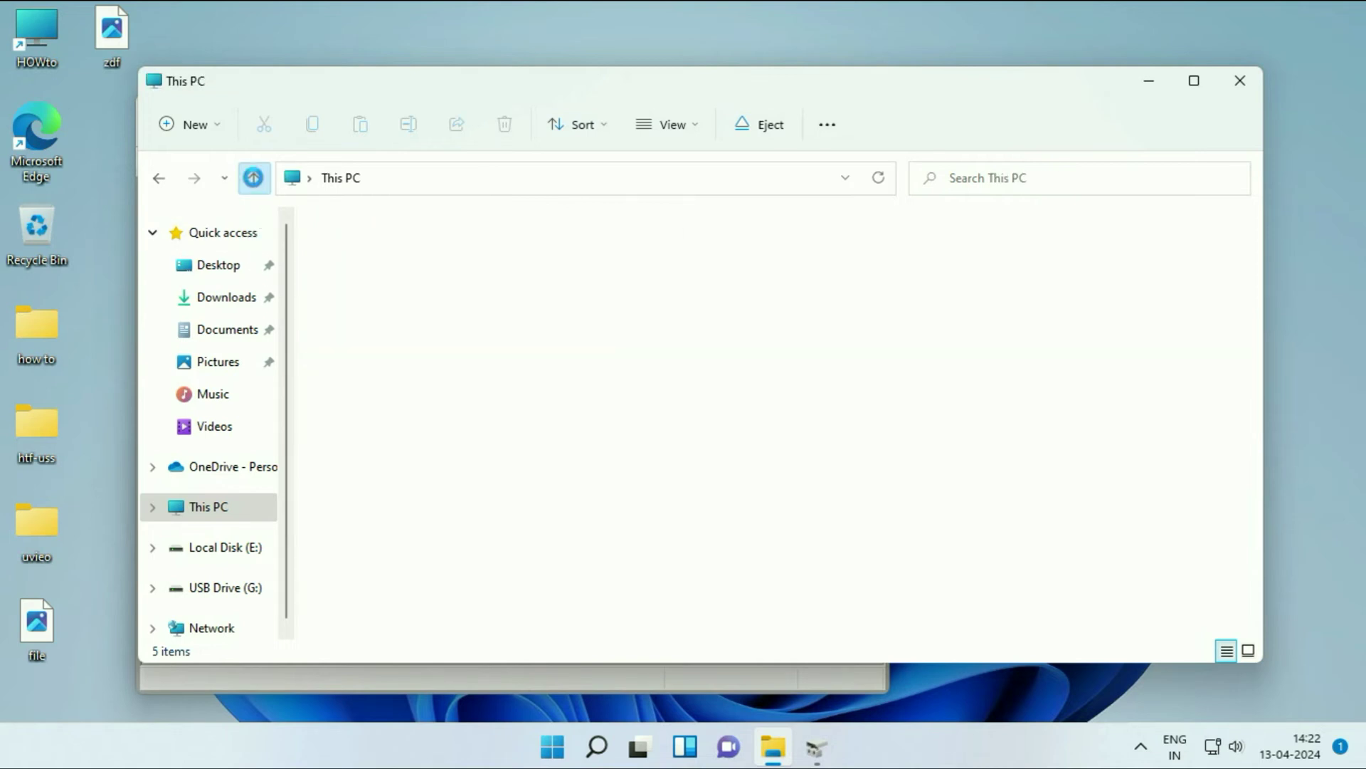
click(803, 579)
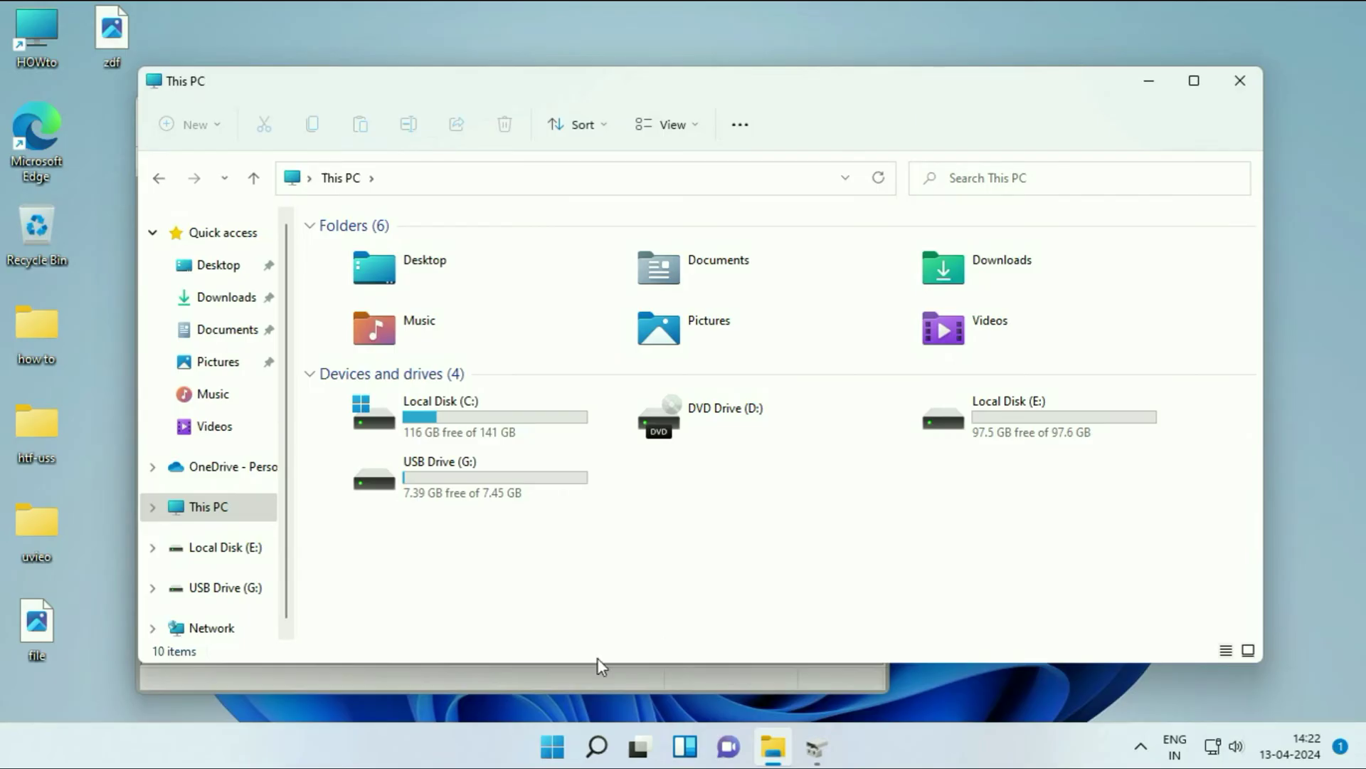
Step: Search the Start menu for cmd and run Command Prompt as administrator
click(551, 751)
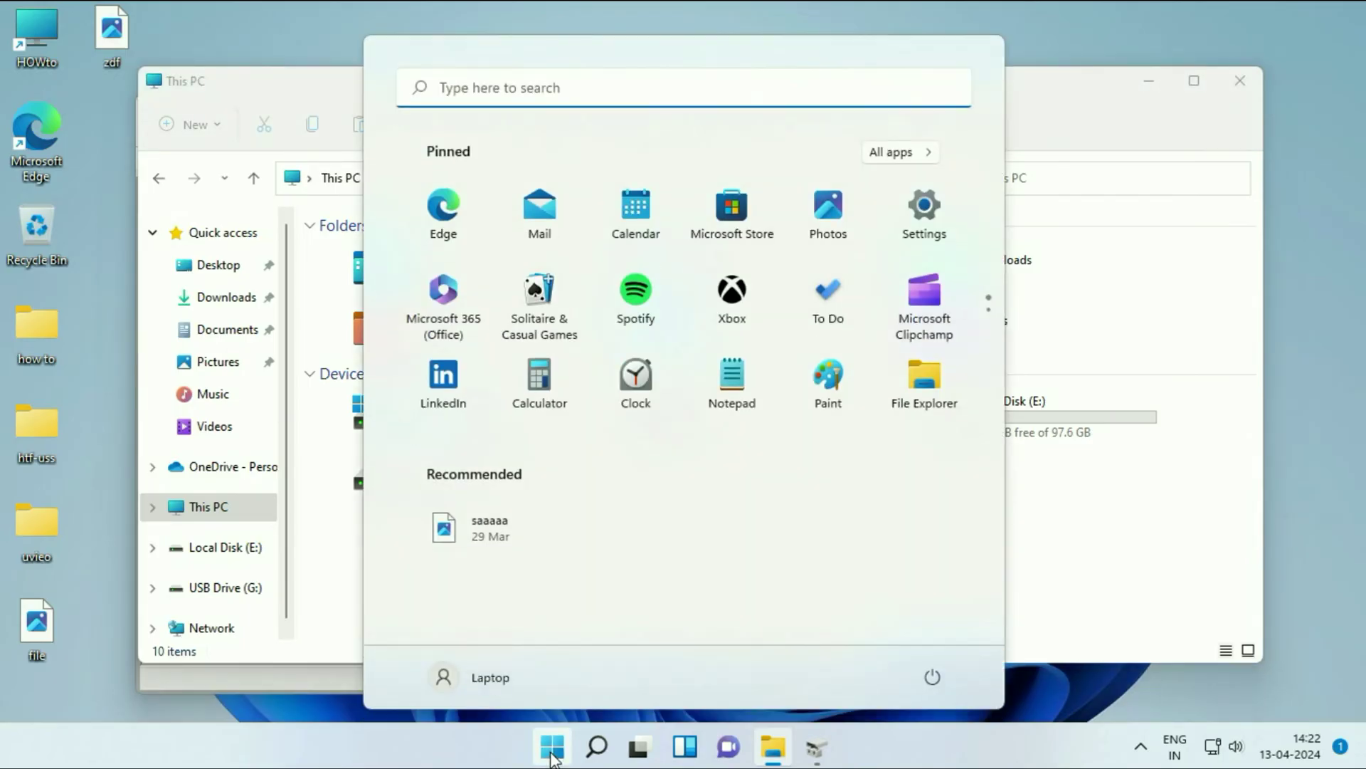
click(562, 90)
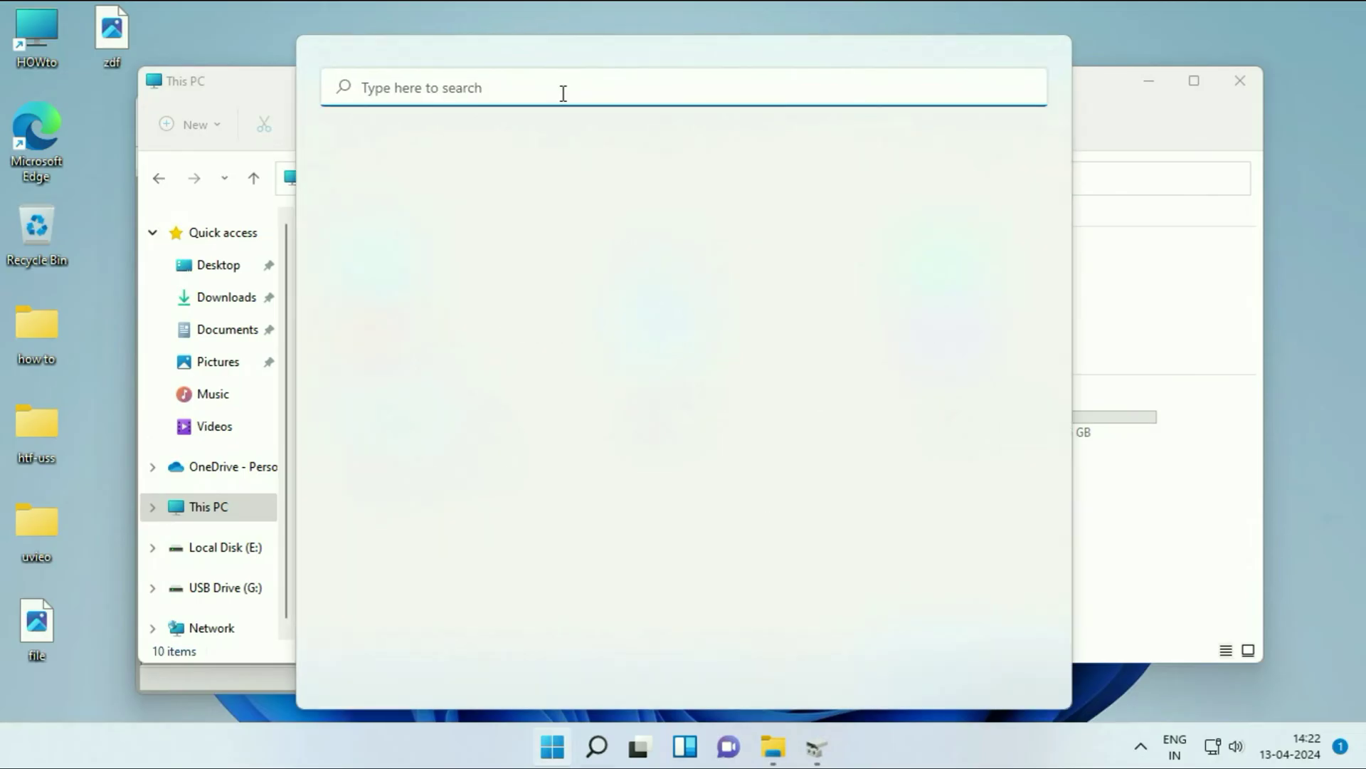
text(cmd)
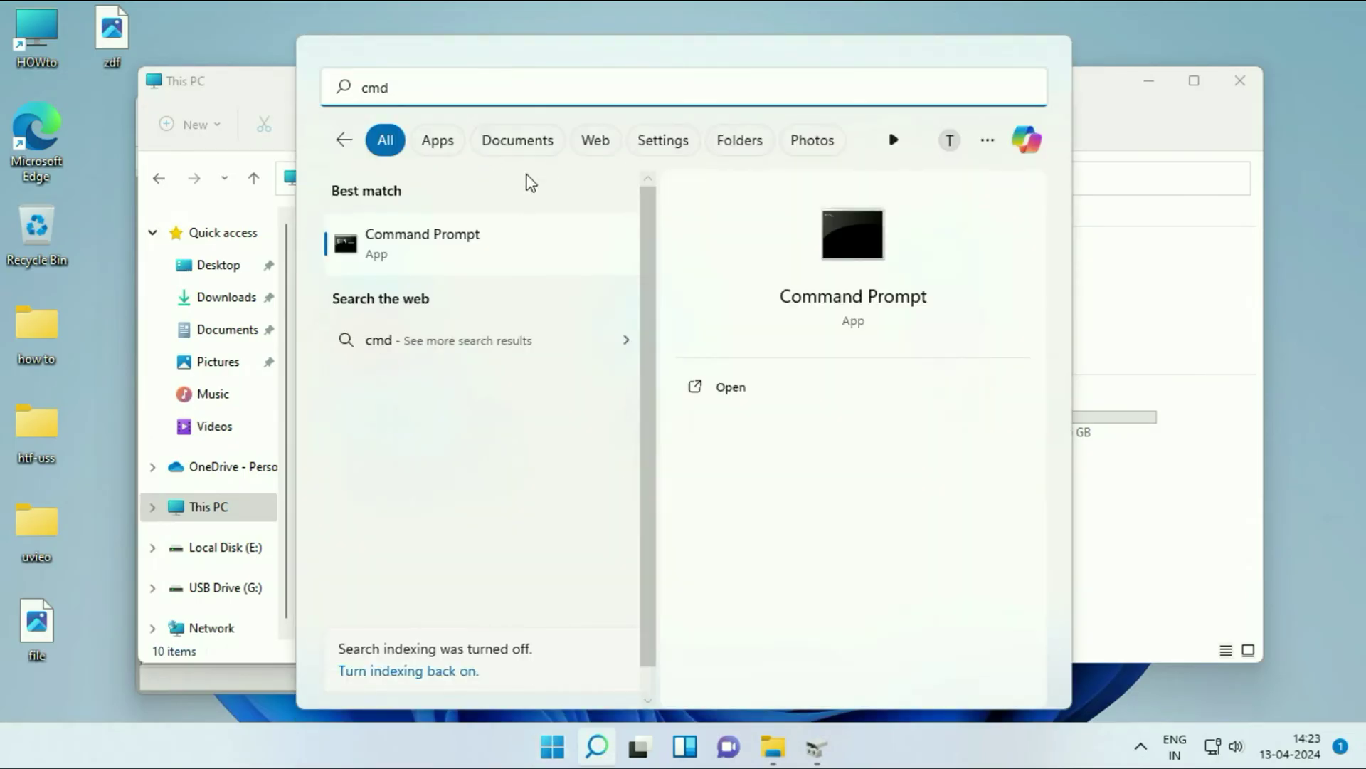
click(434, 262)
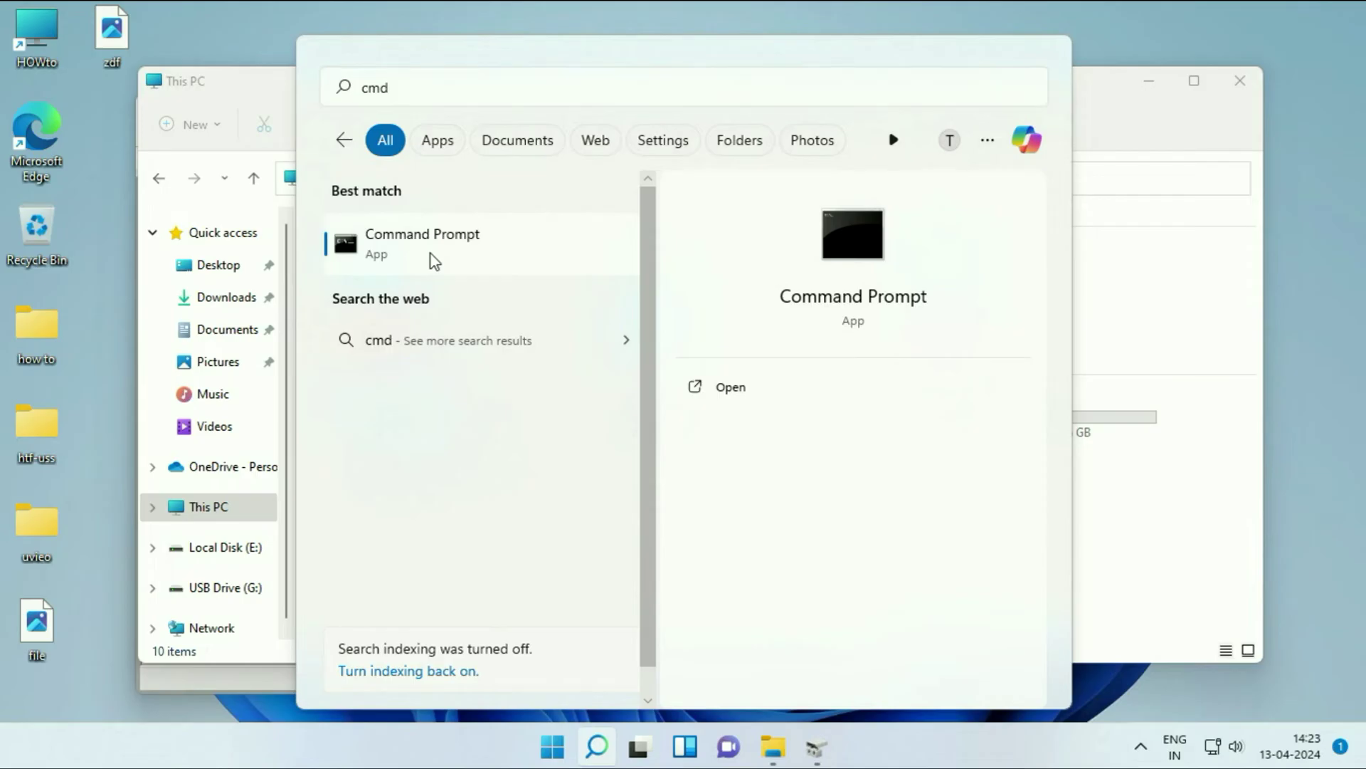
right_click(437, 240)
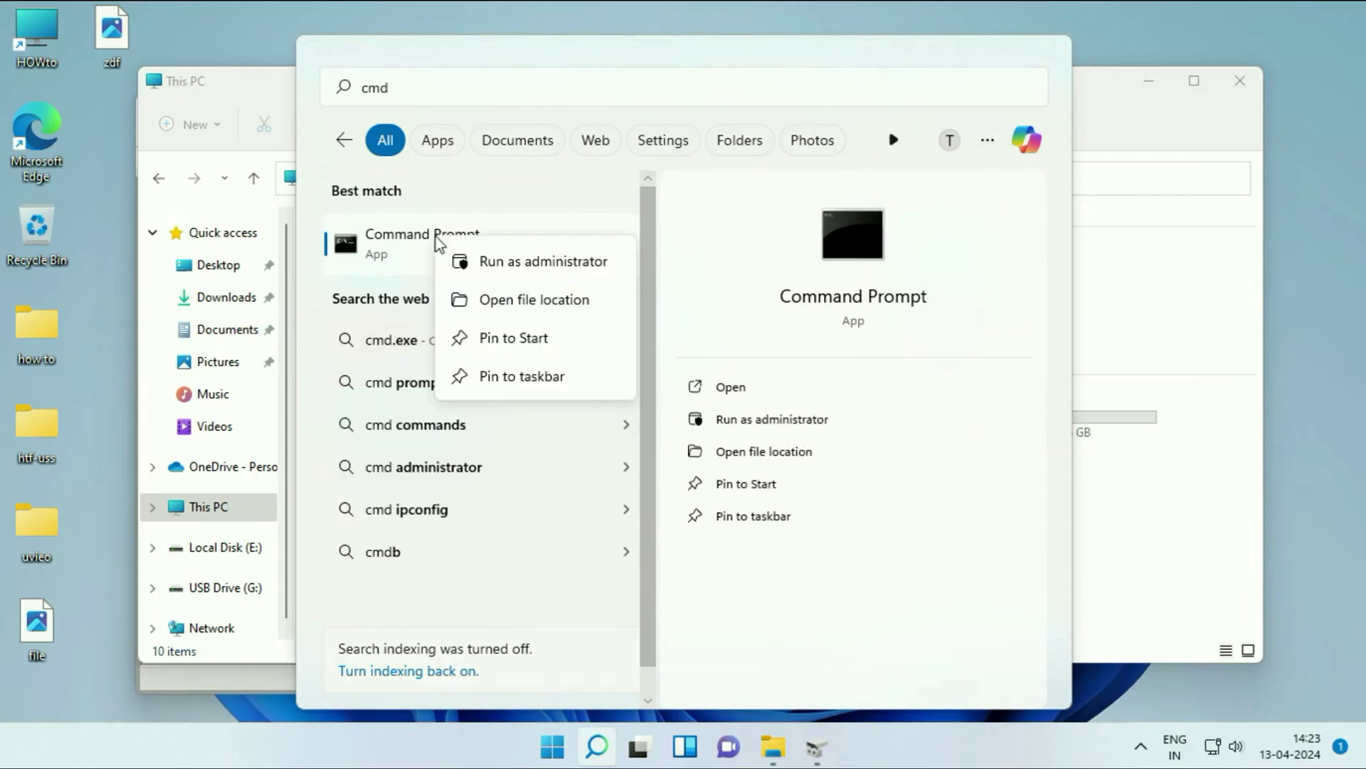
click(496, 271)
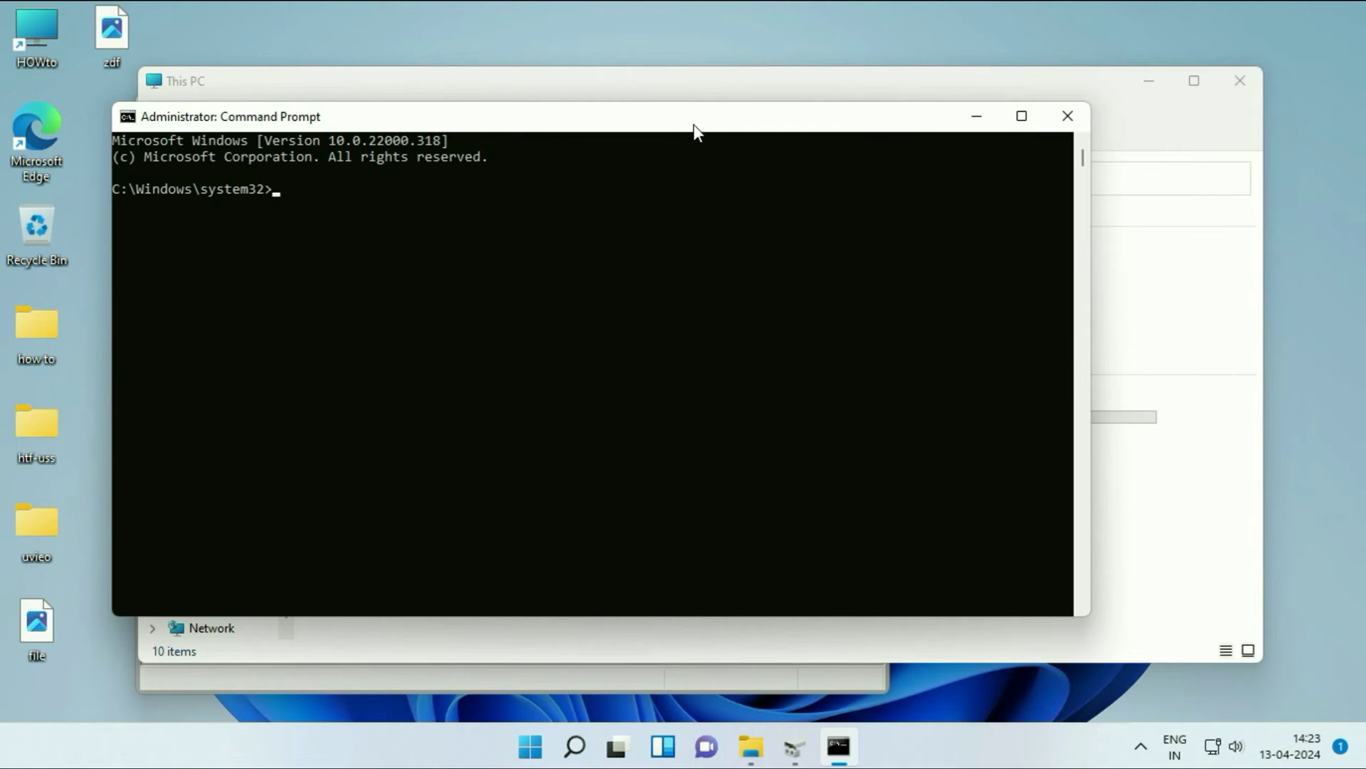
Step: Start diskpart and run list disk, showing Disk 0 (240 GB) and Disk 1 (7633 MB)
drag(695, 121, 888, 118)
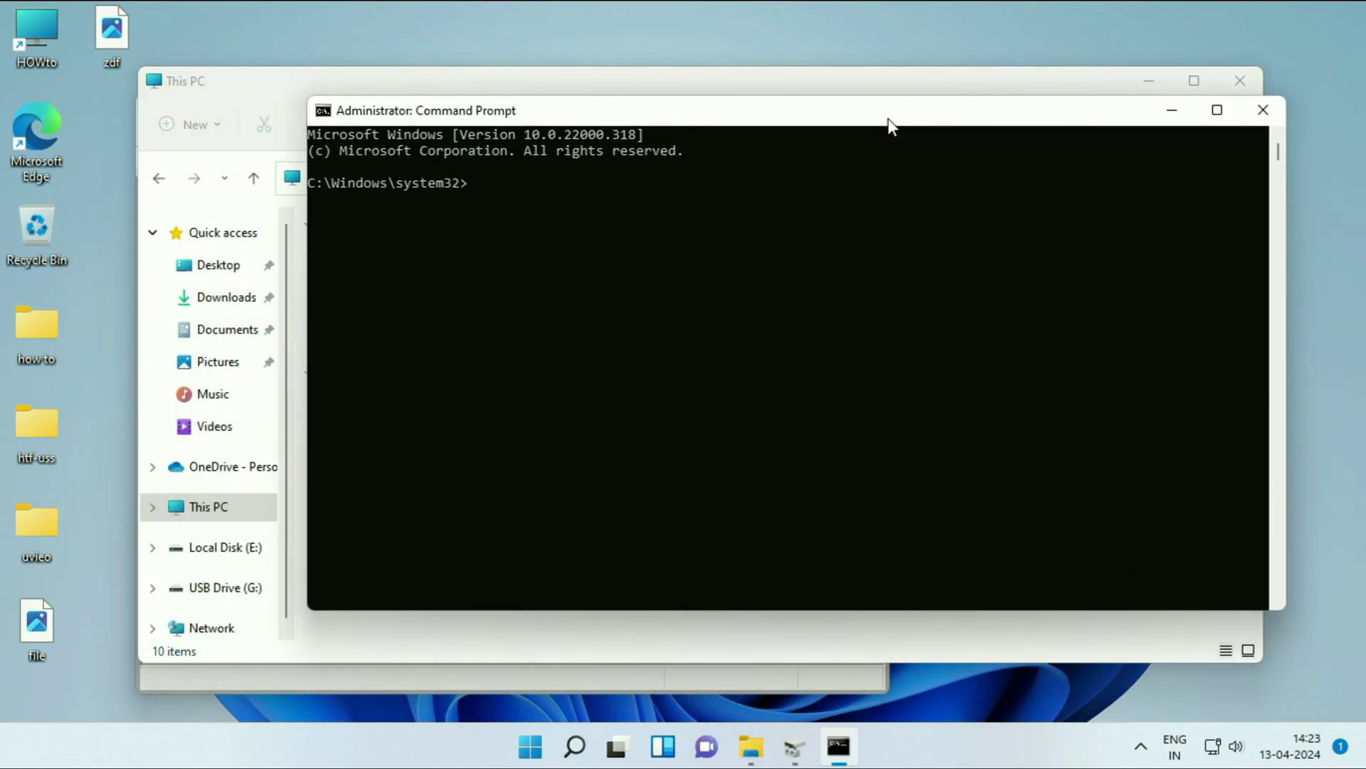
text(diskpart)
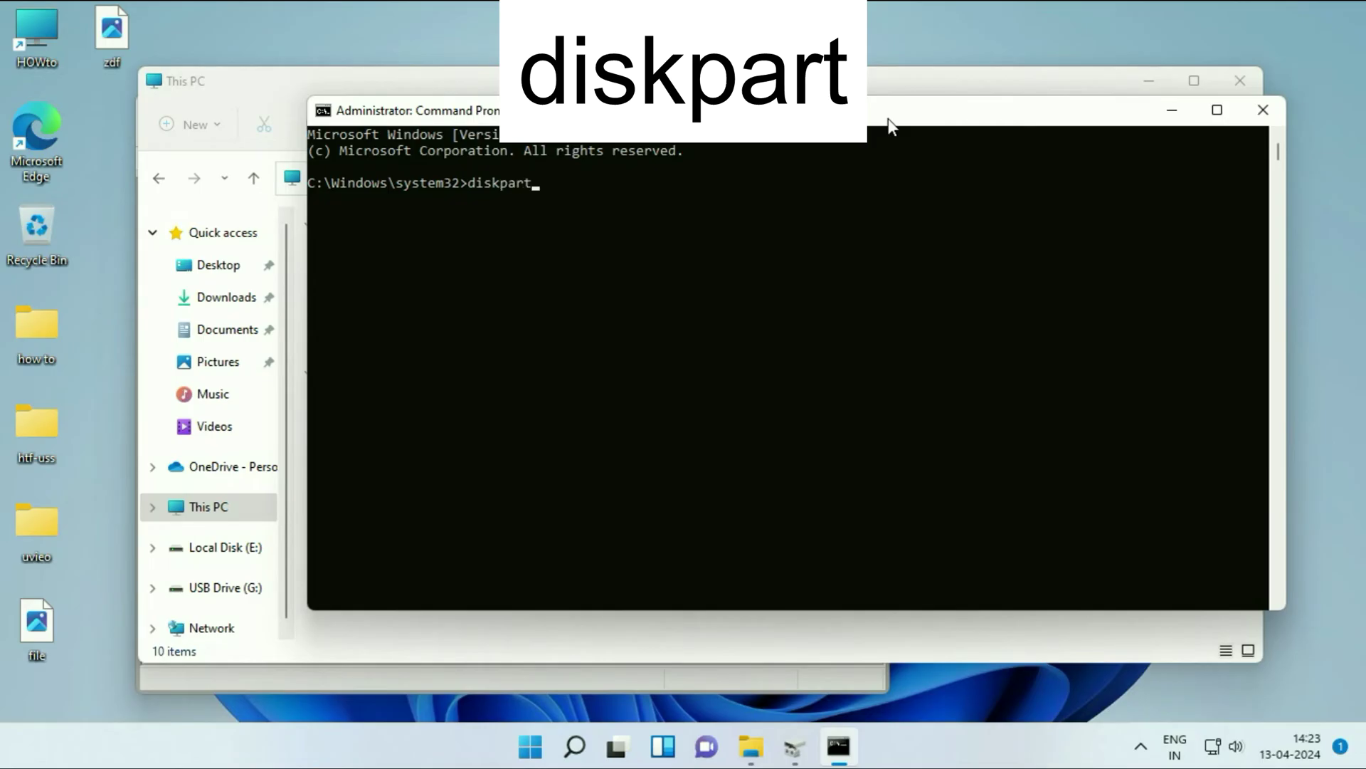
key(Return)
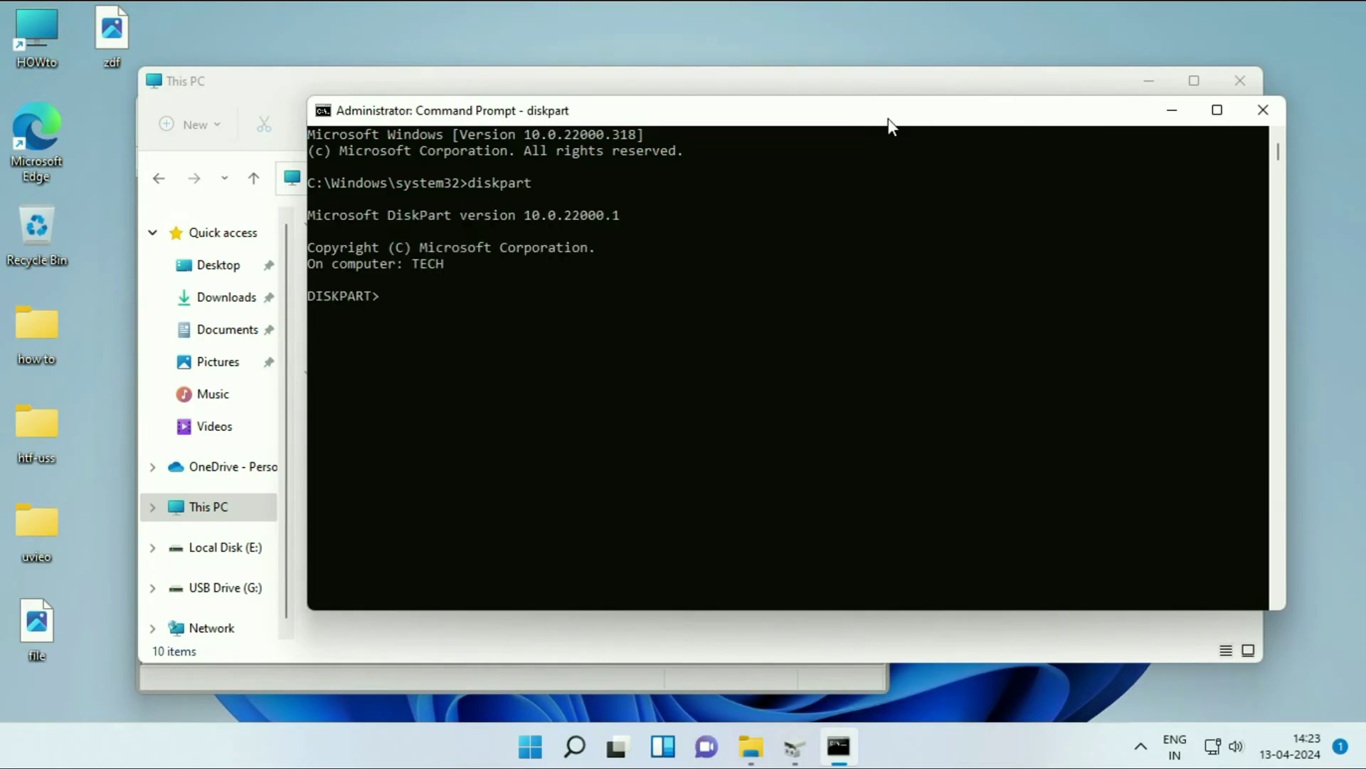
text(list disk)
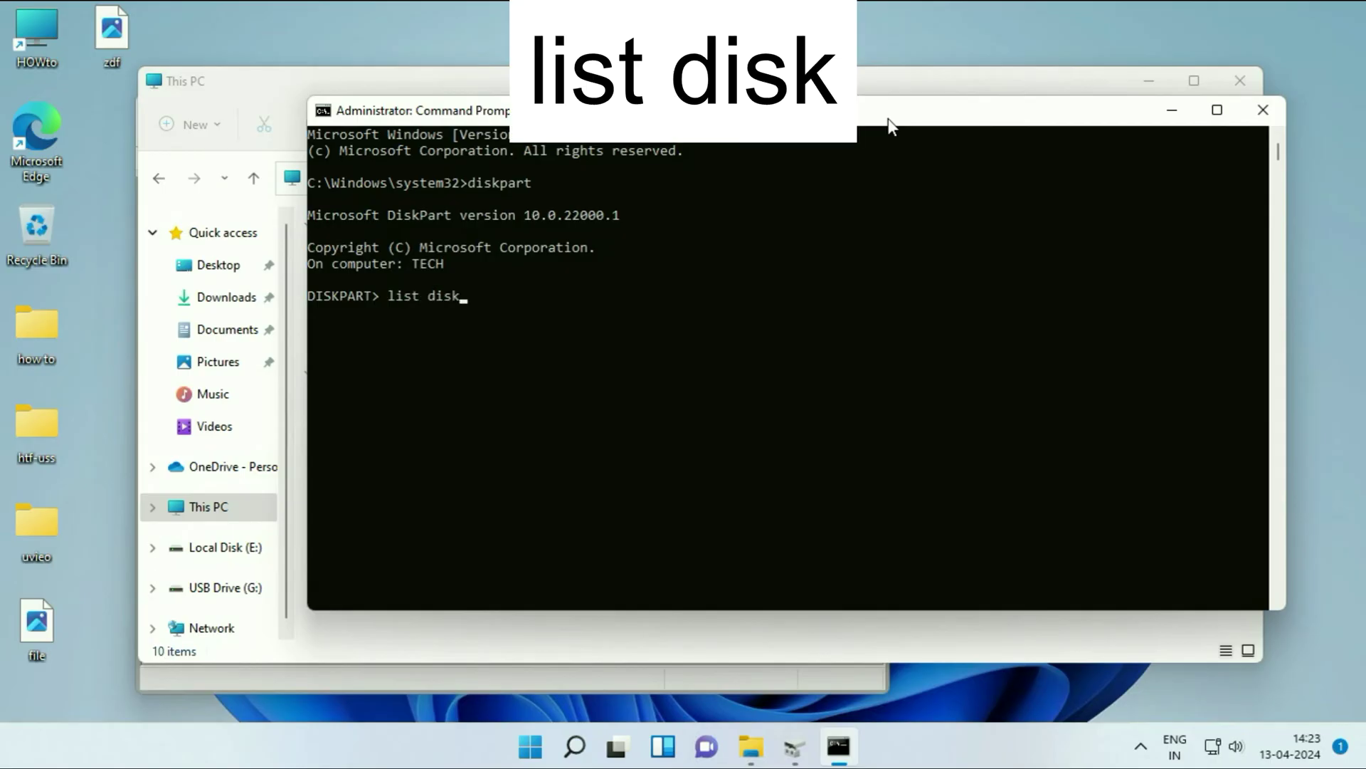
key(Return)
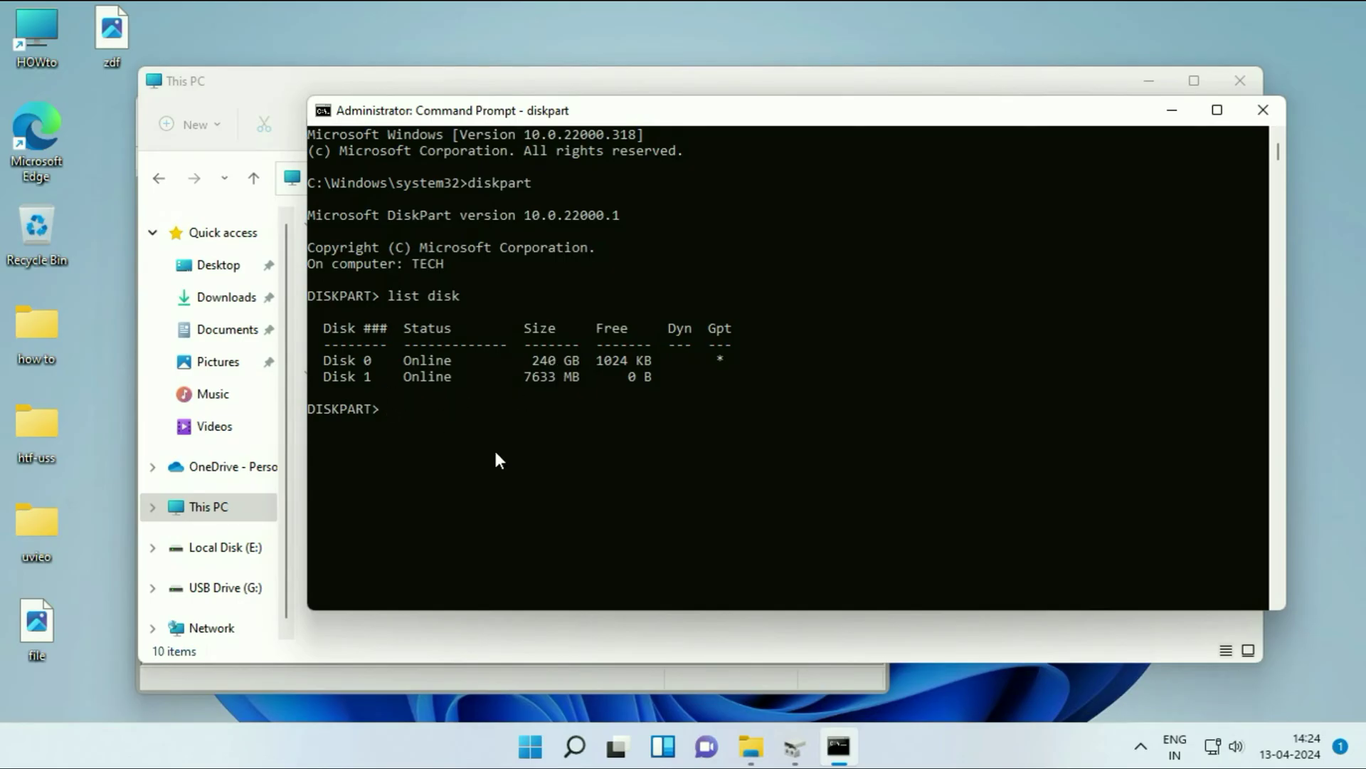
Step: Run select disk 1, then clean, which fails with Access is denied
text(sel)
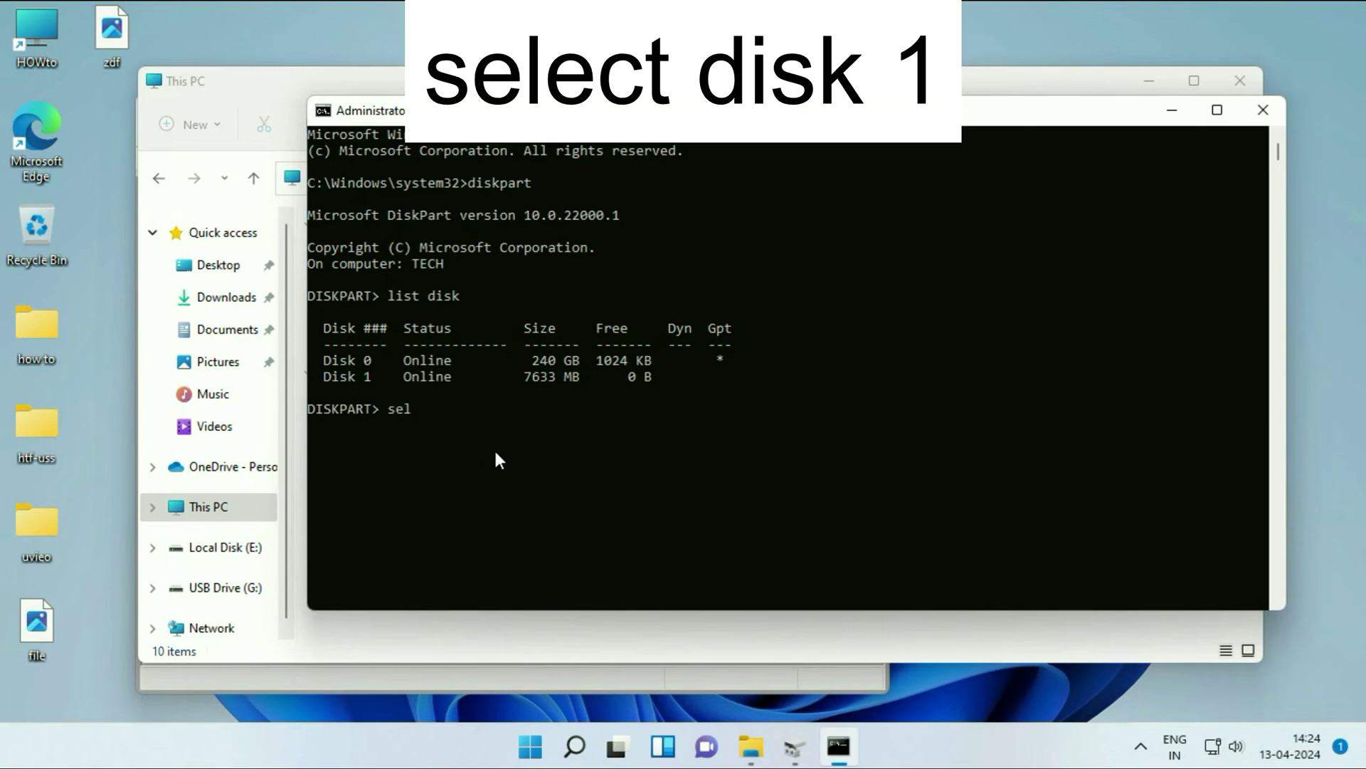
text(ect disk 1)
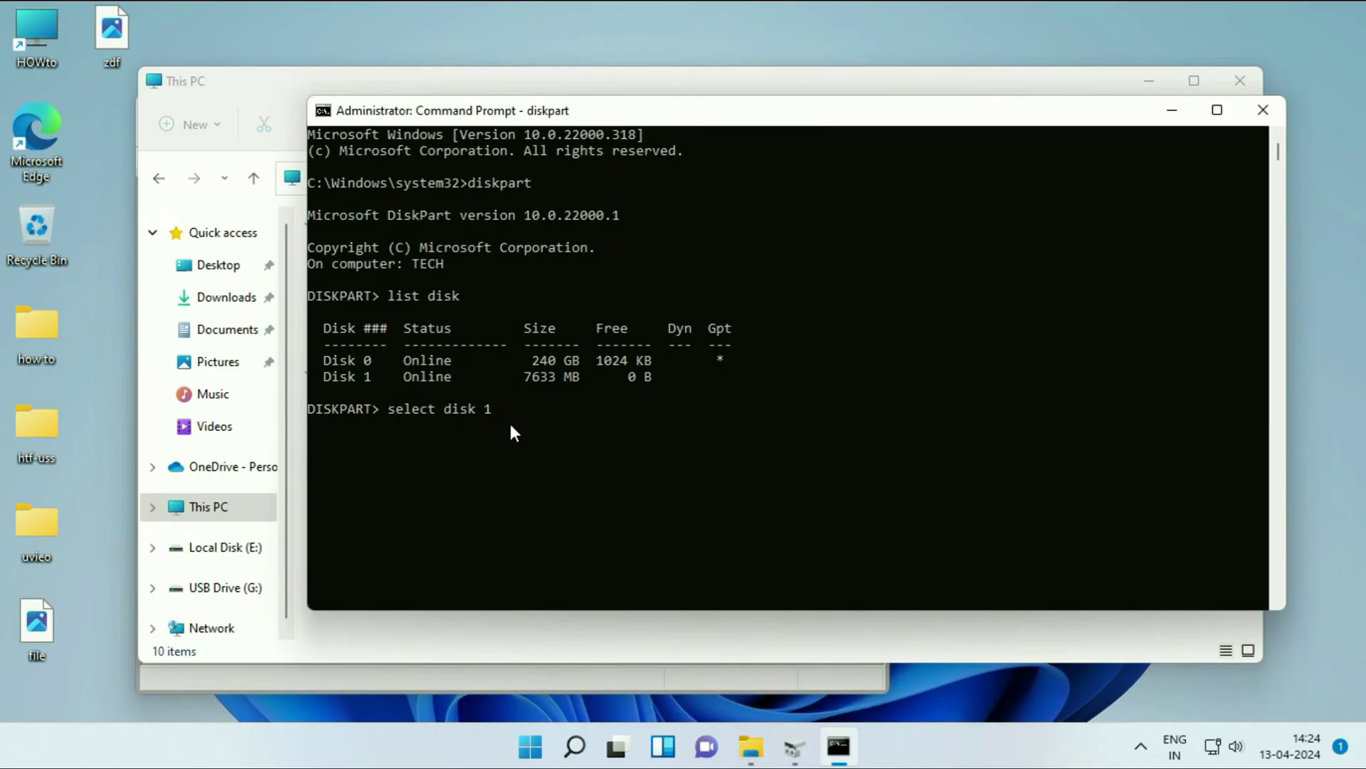
key(Return)
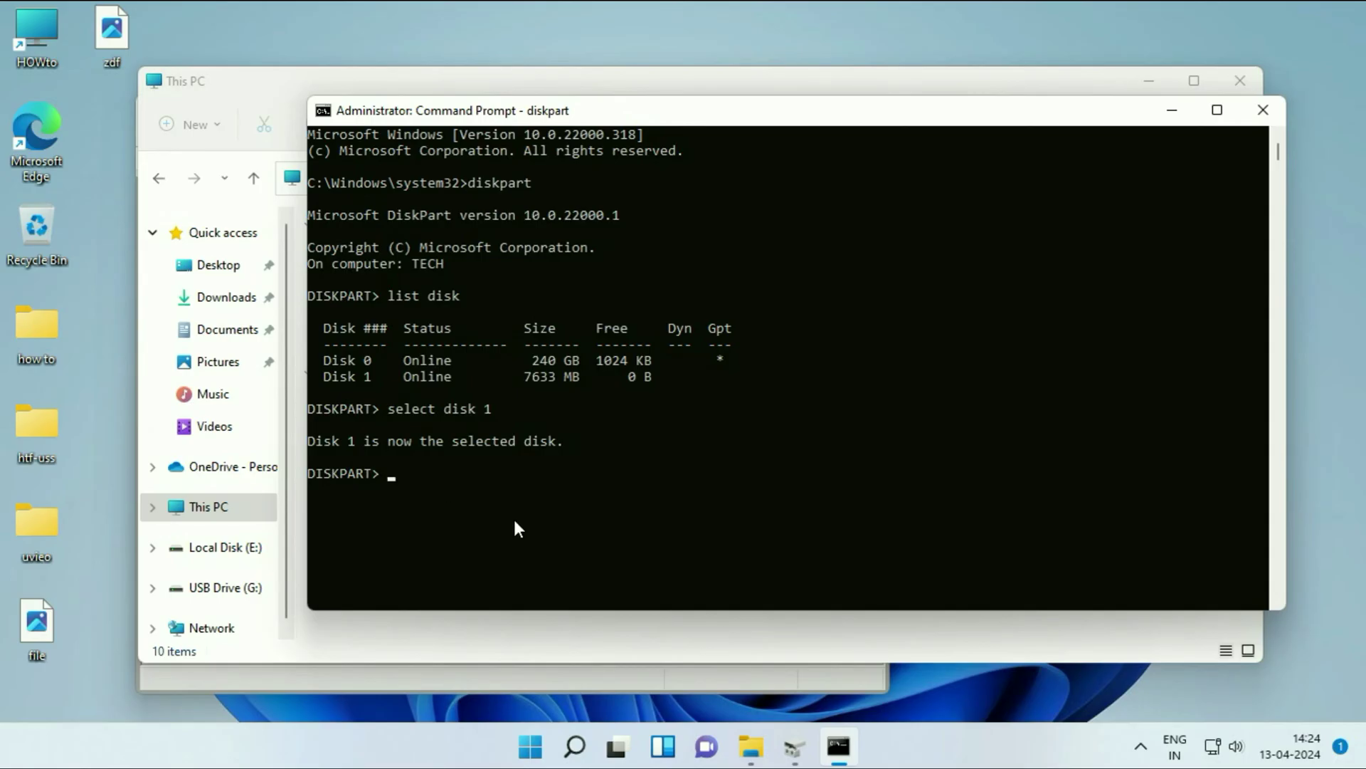
text(clean)
key(Return)
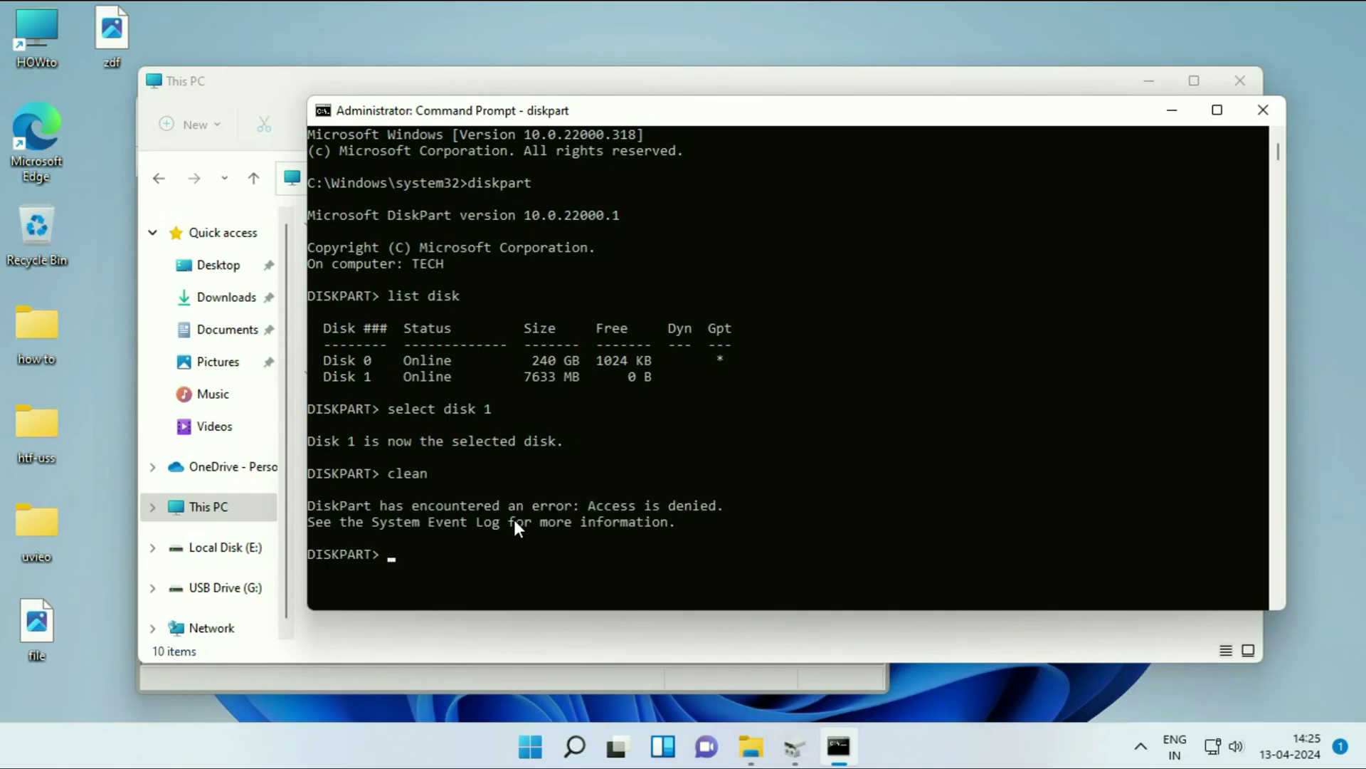
Step: Run create partition primary, then format fs=ntfs quick until it reports 100 percent
text(cr)
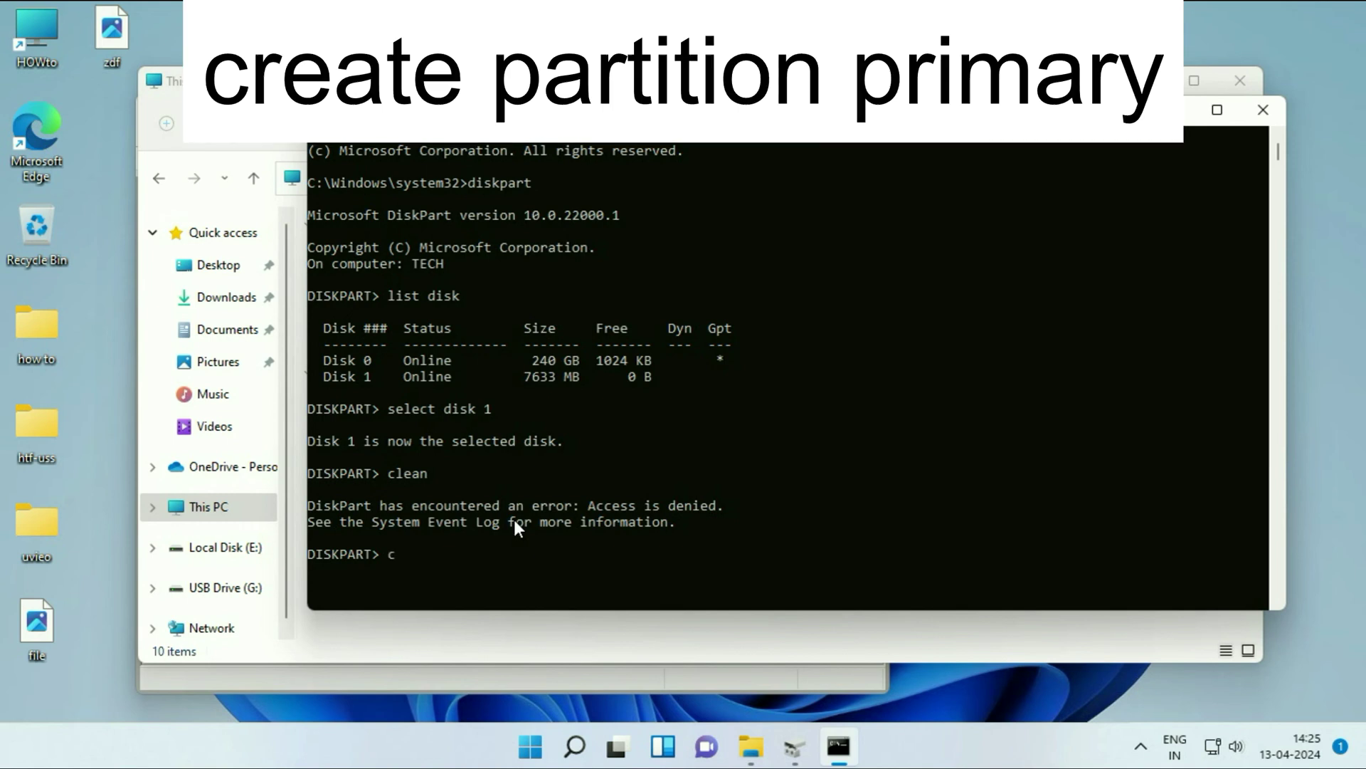
text(partition primary)
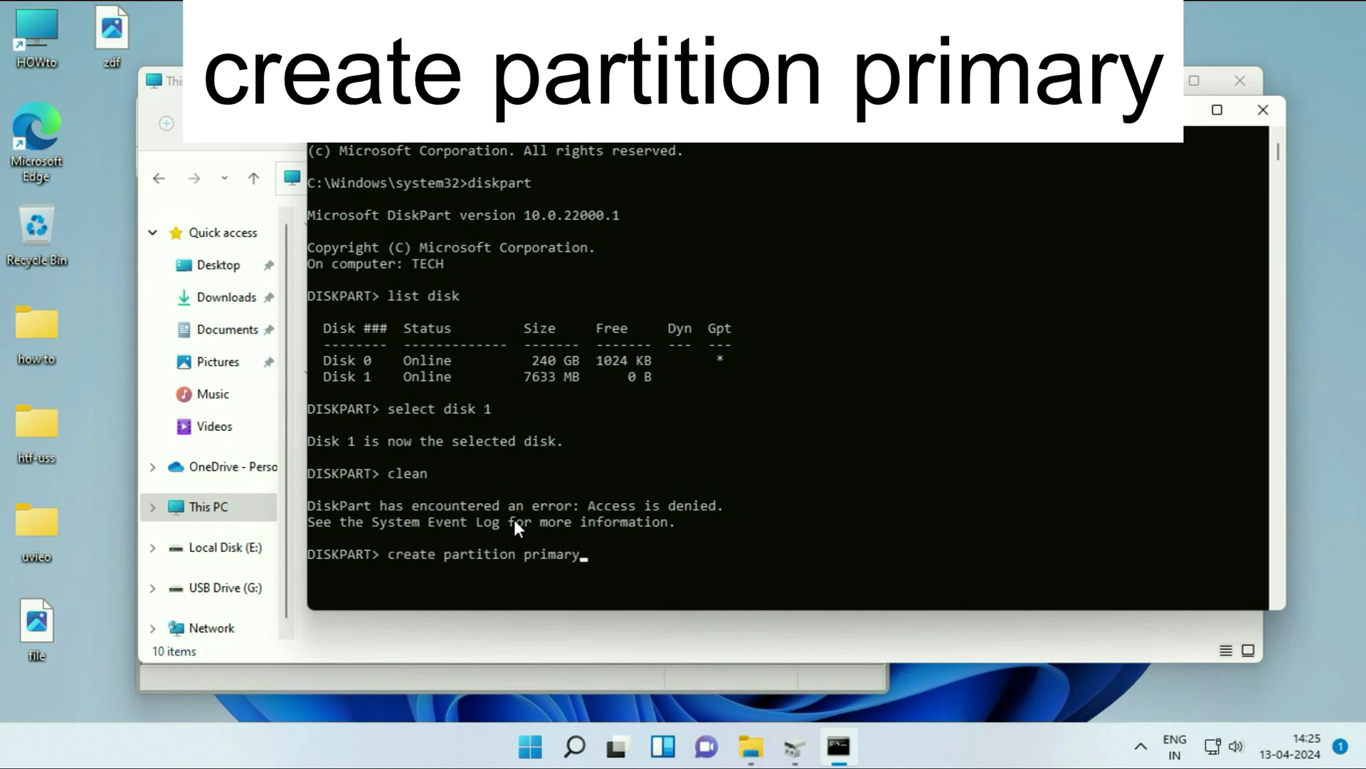
key(Return)
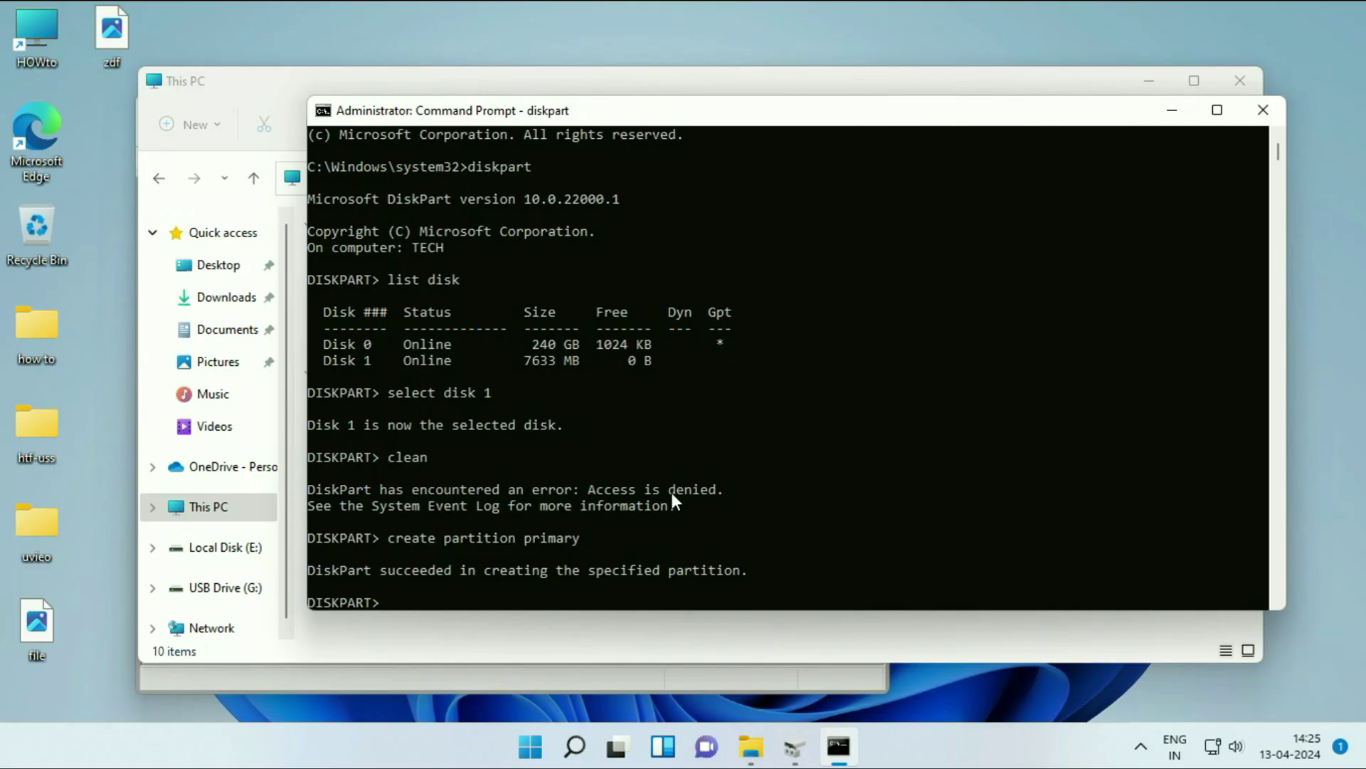
text(format )
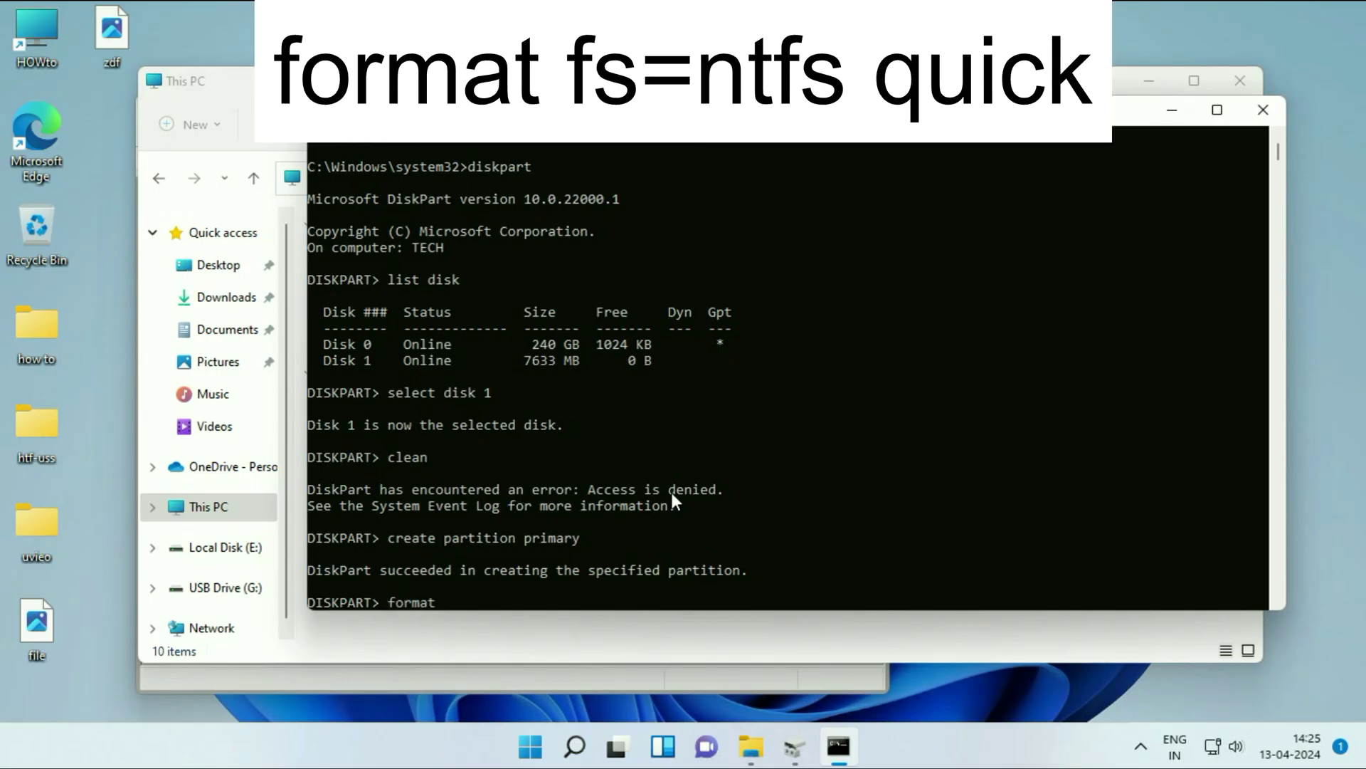
text(fs=ntfs quick)
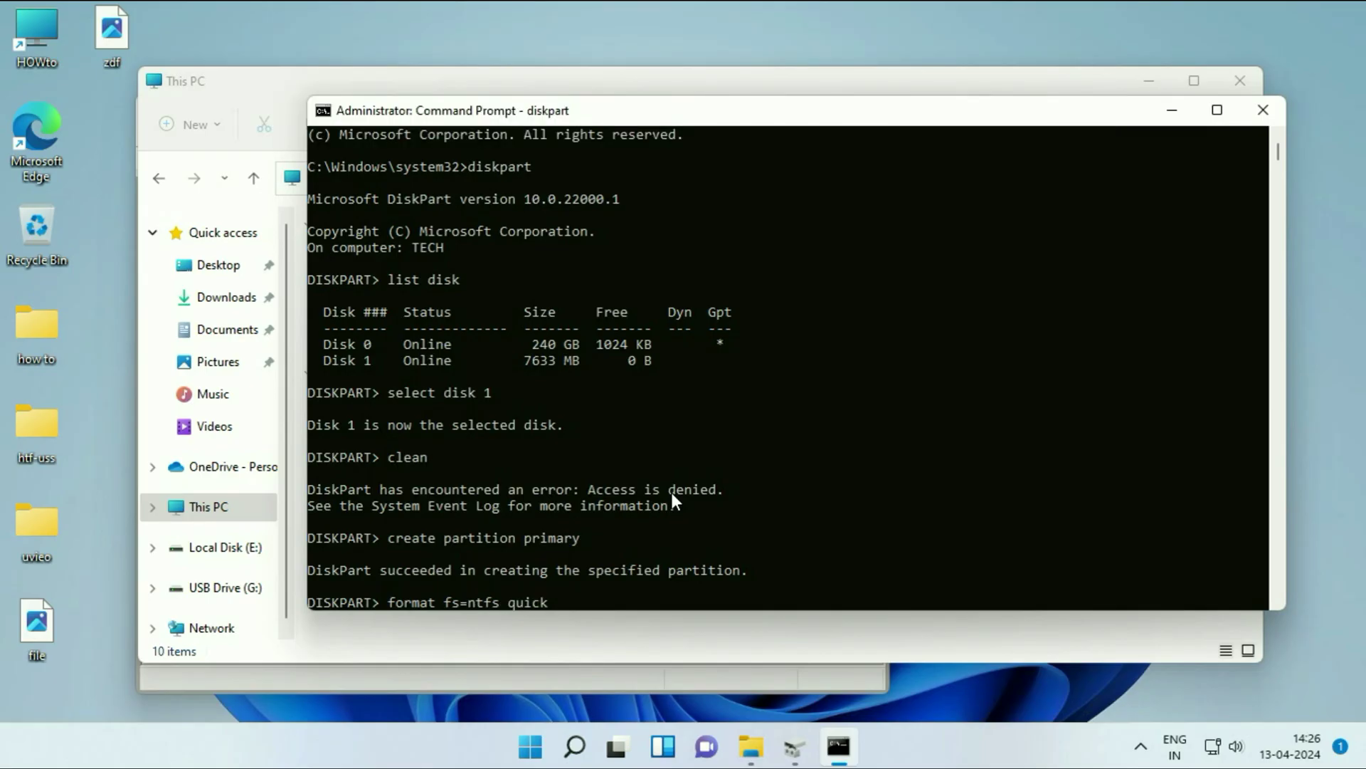
key(Return)
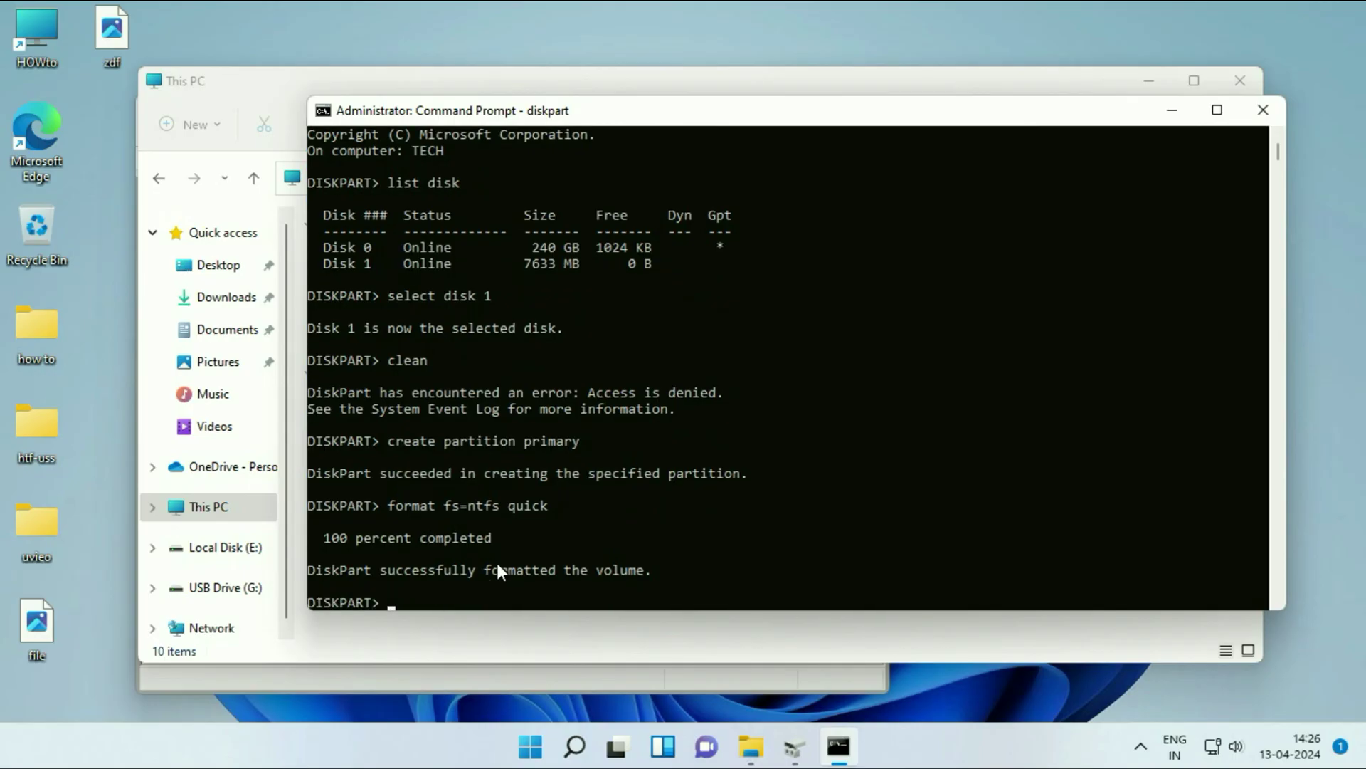
Step: Close Command Prompt, open the empty USB Drive (G:), and return to This PC
click(1256, 110)
double_click(488, 496)
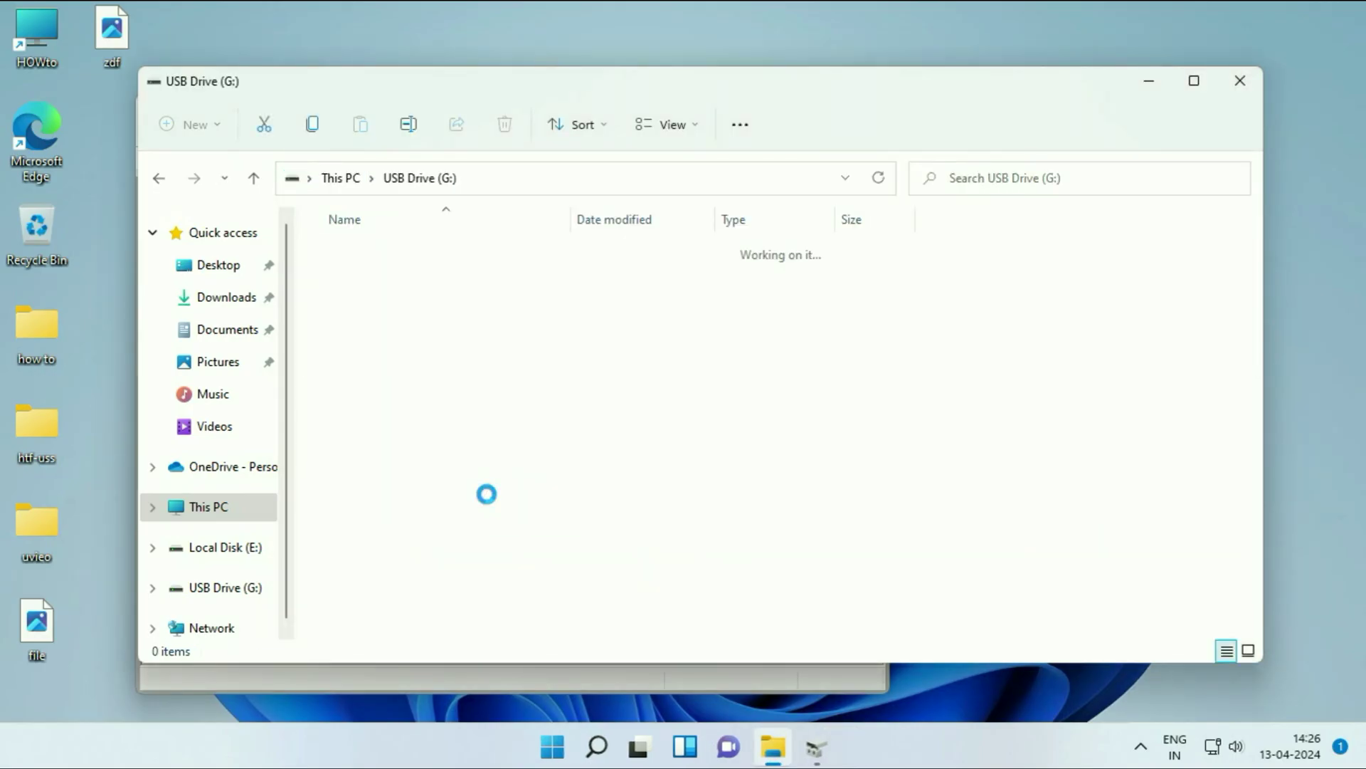
click(251, 179)
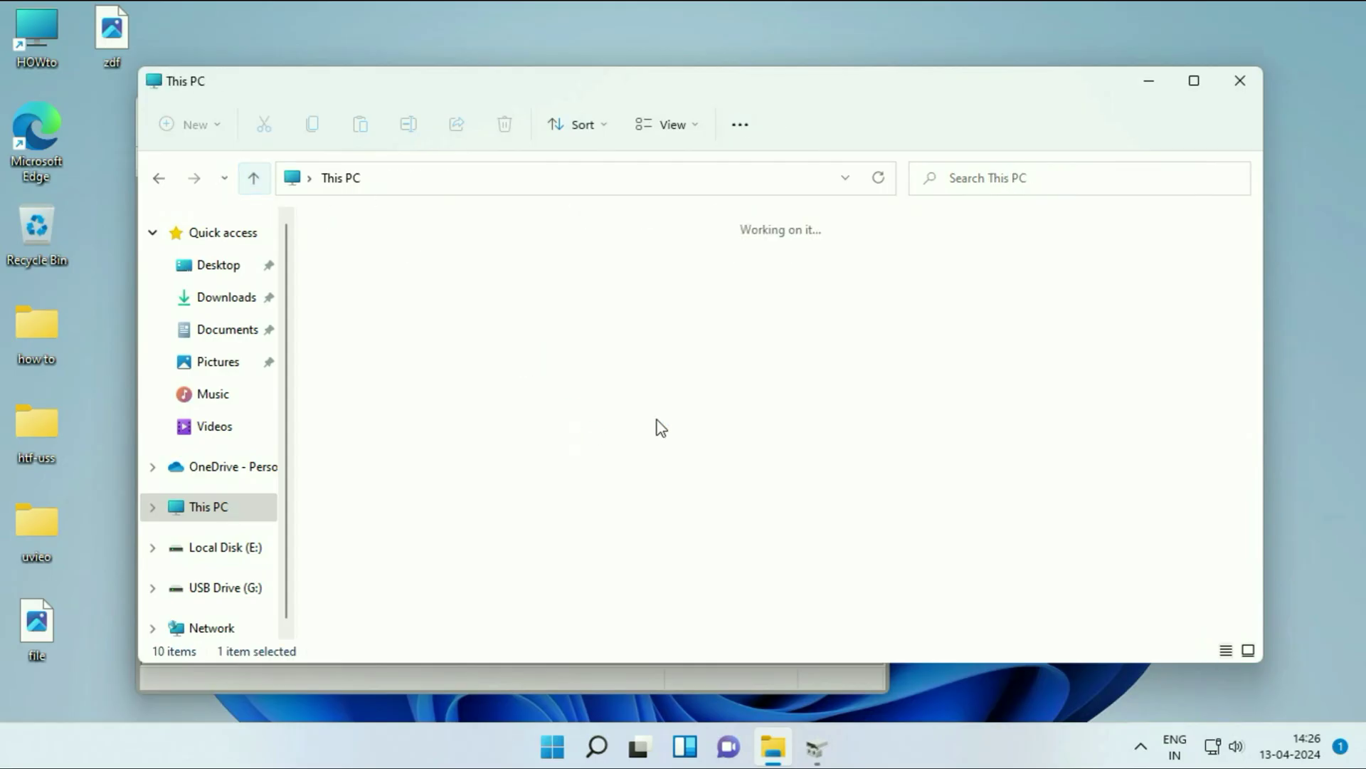